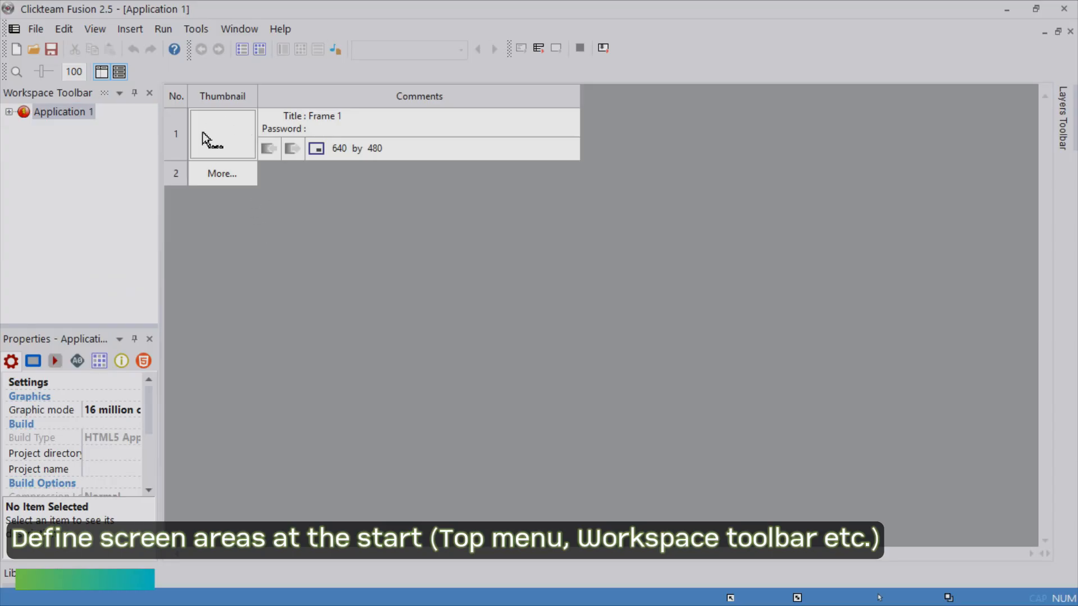
left_click(233, 137)
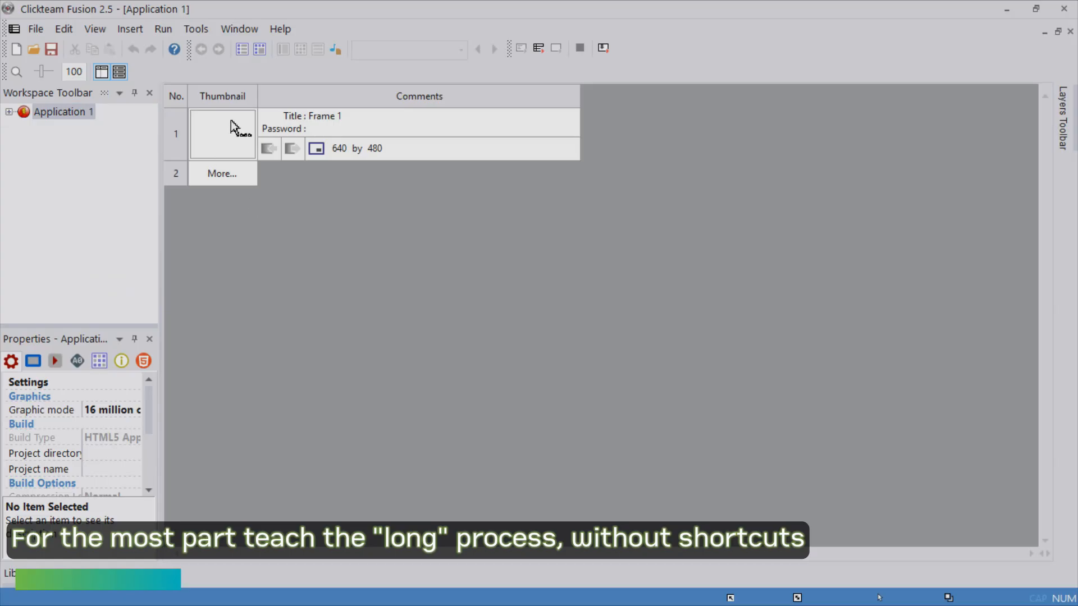
left_click(233, 137)
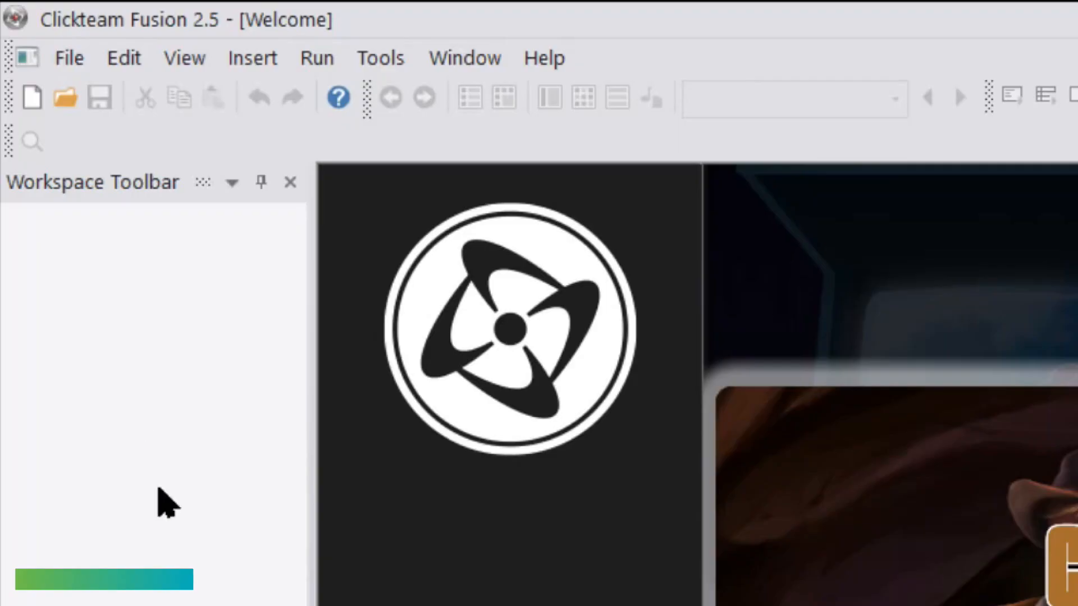
- Create a new application from the welcome screen
left_click(69, 57)
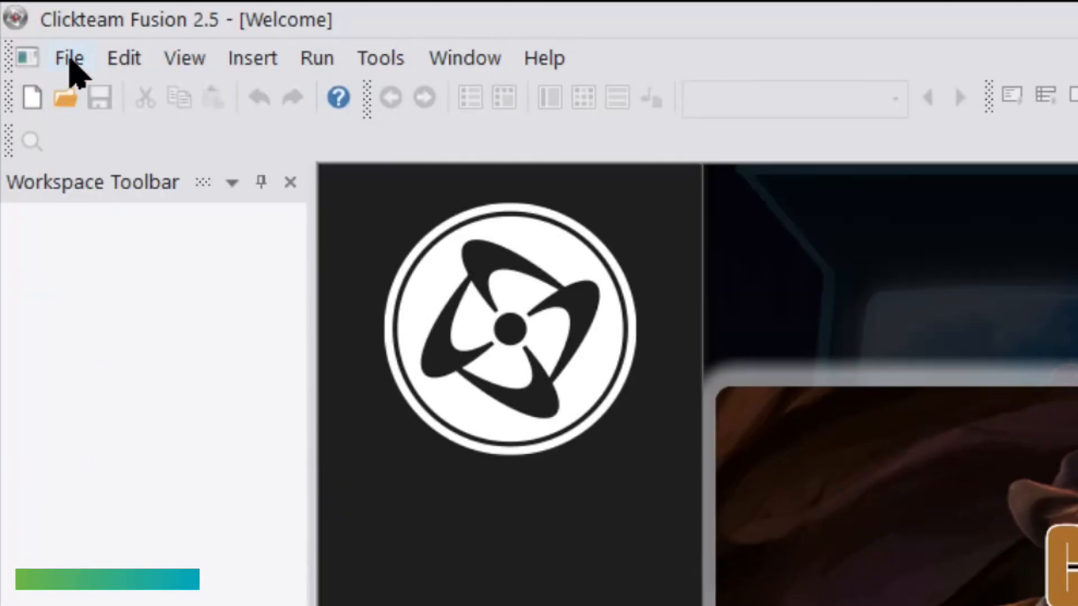
left_click(72, 62)
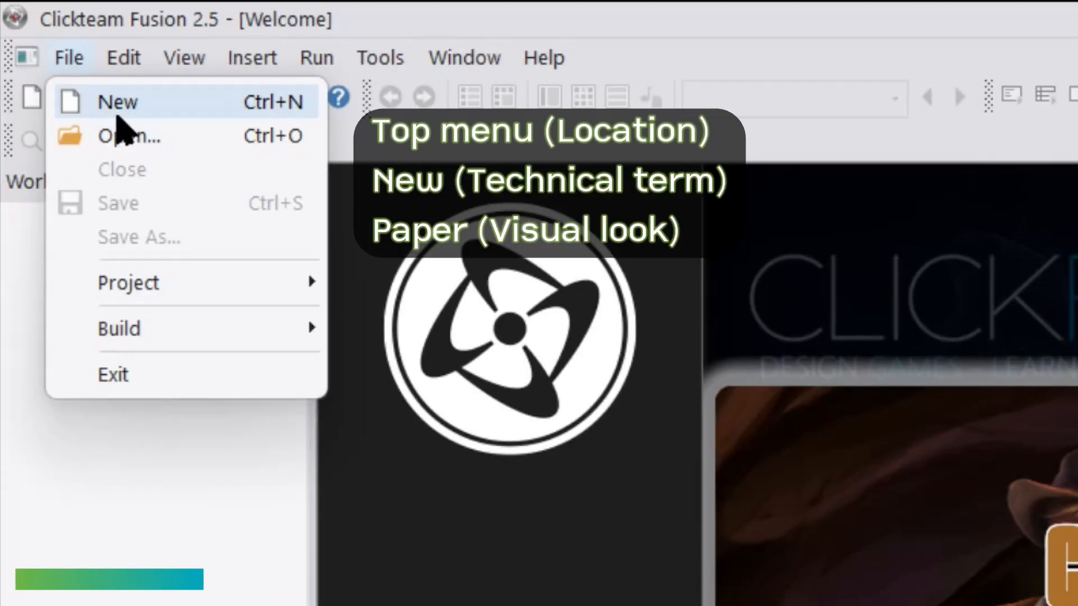
left_click(117, 115)
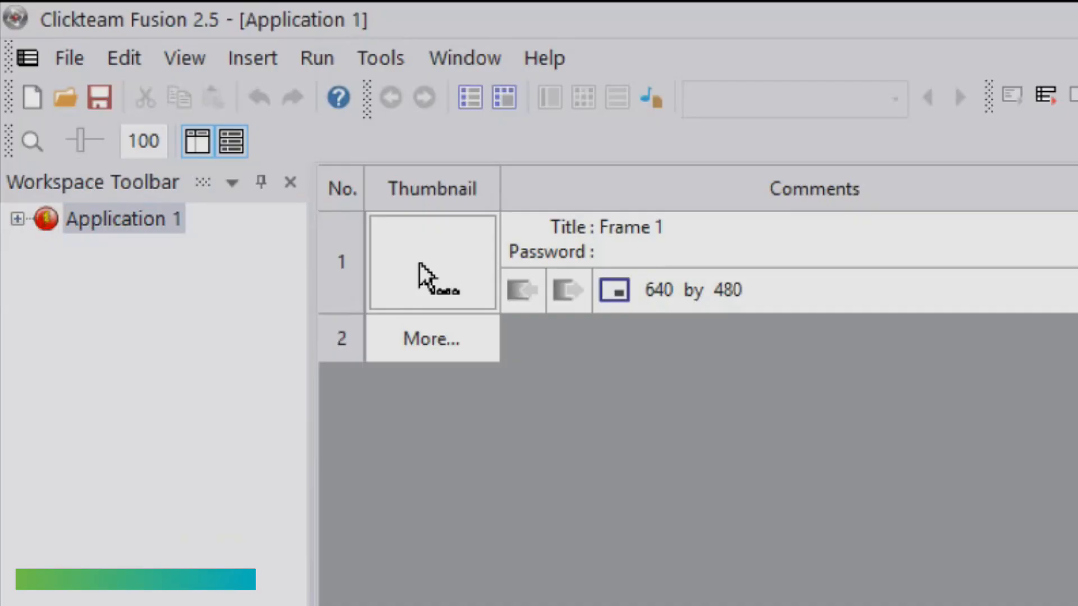
- Select Frame 1 in the storyboard and open it in the Frame Editor
left_click(453, 269)
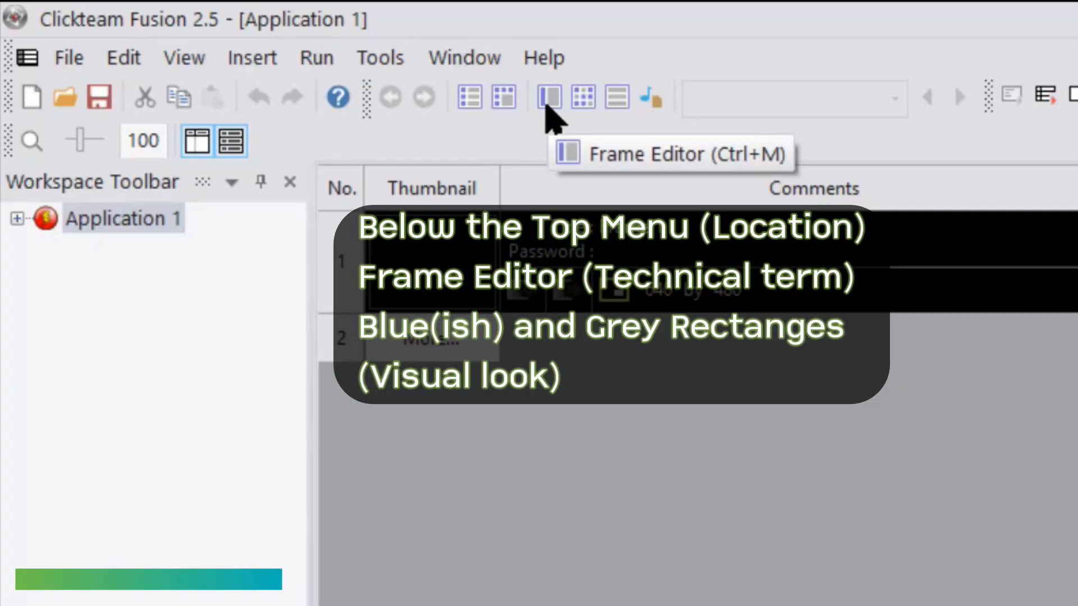
left_click(547, 107)
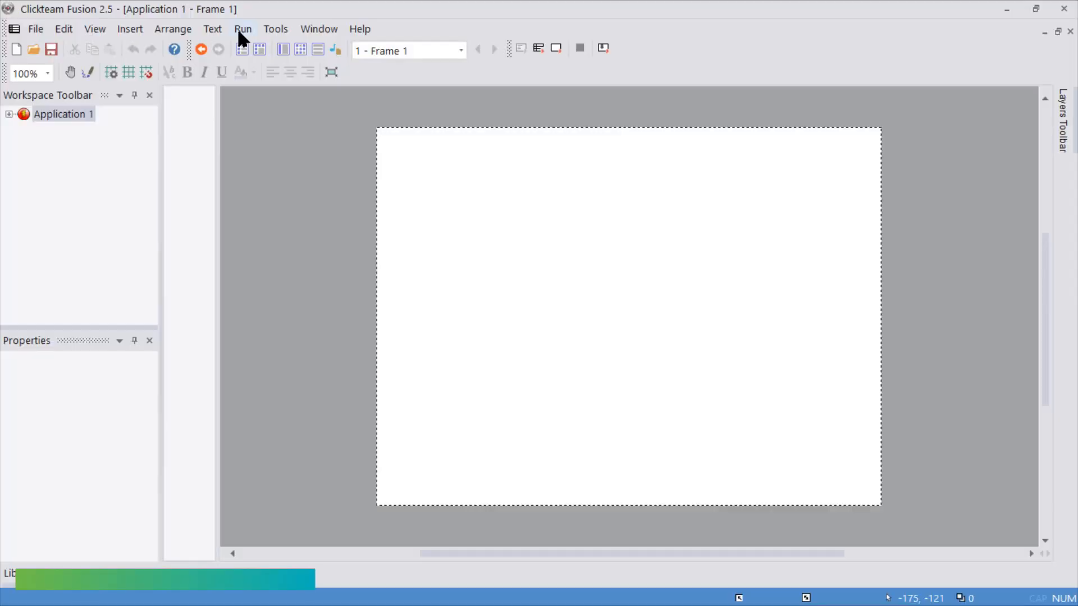
- Run the whole application with its empty frame and minimise the running window
left_click(239, 32)
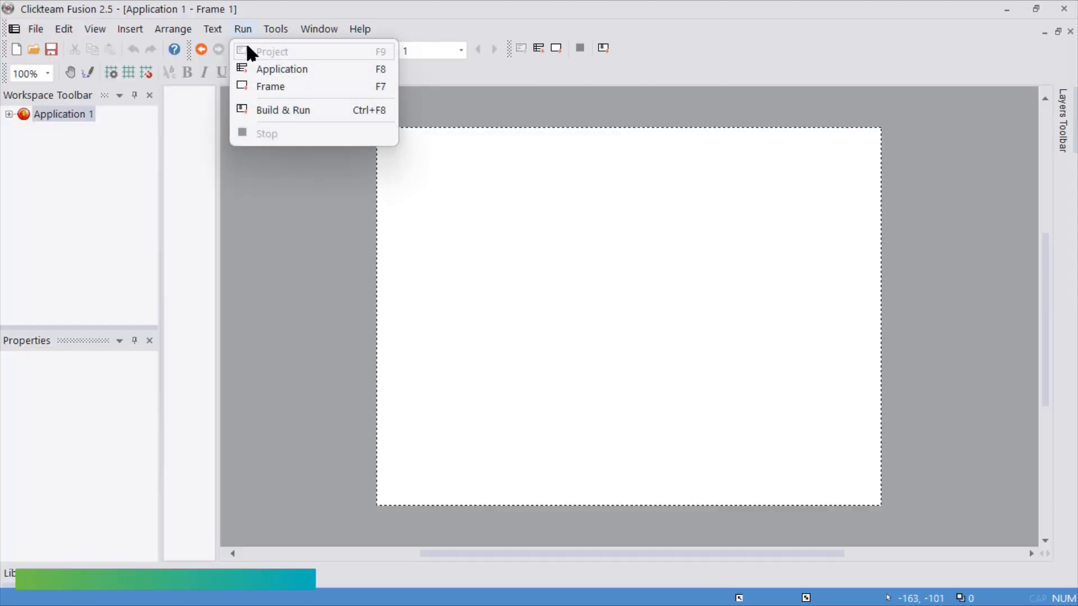
left_click(261, 71)
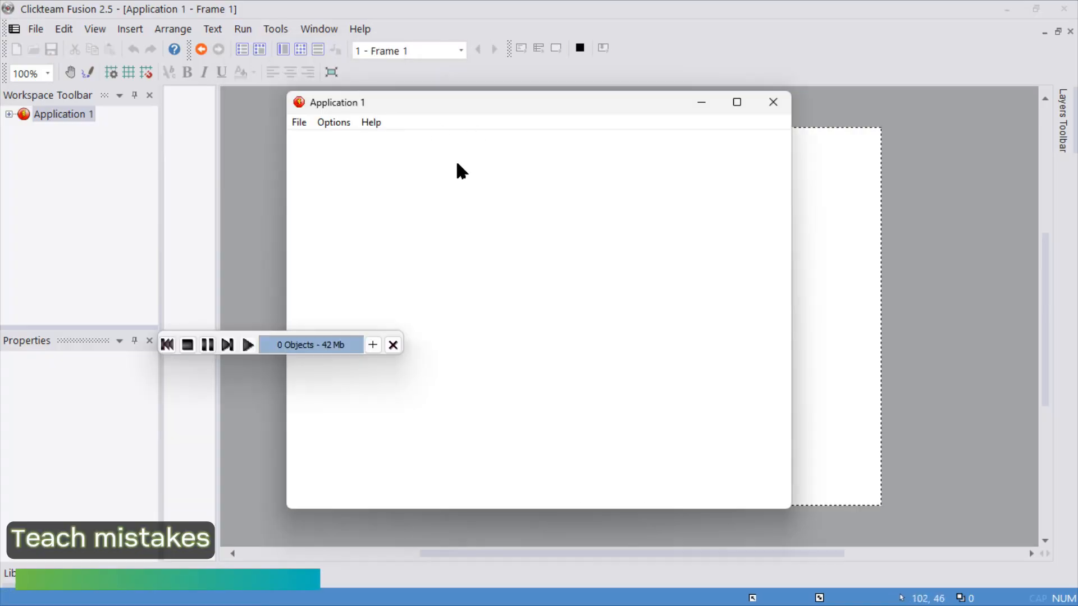
double_click(299, 101)
- Check which run and file commands are available during the test run and try to stop the running application
left_click(239, 29)
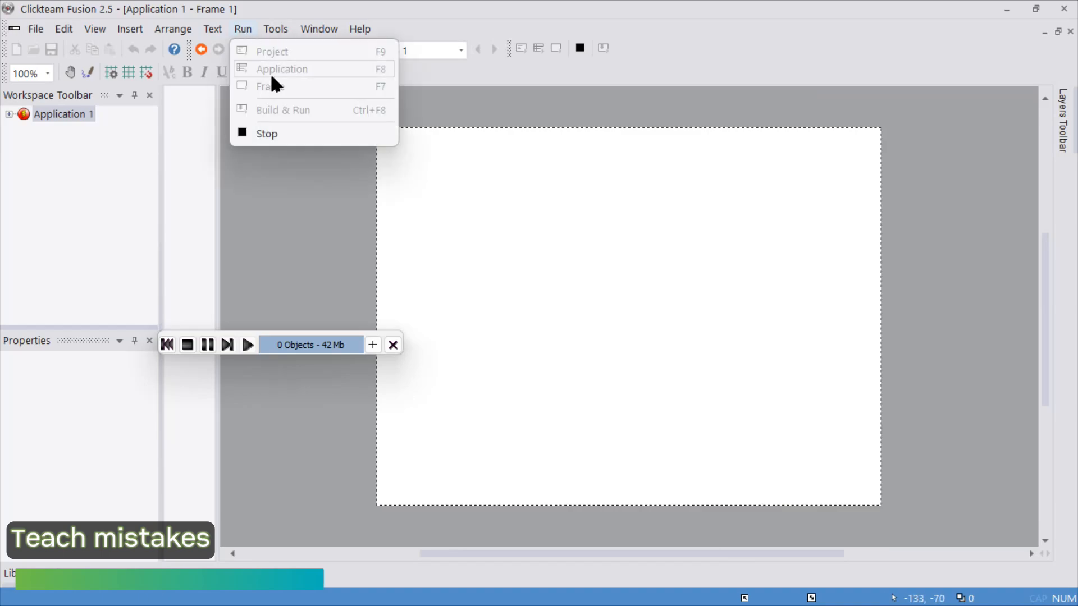
left_click(35, 25)
left_click(38, 25)
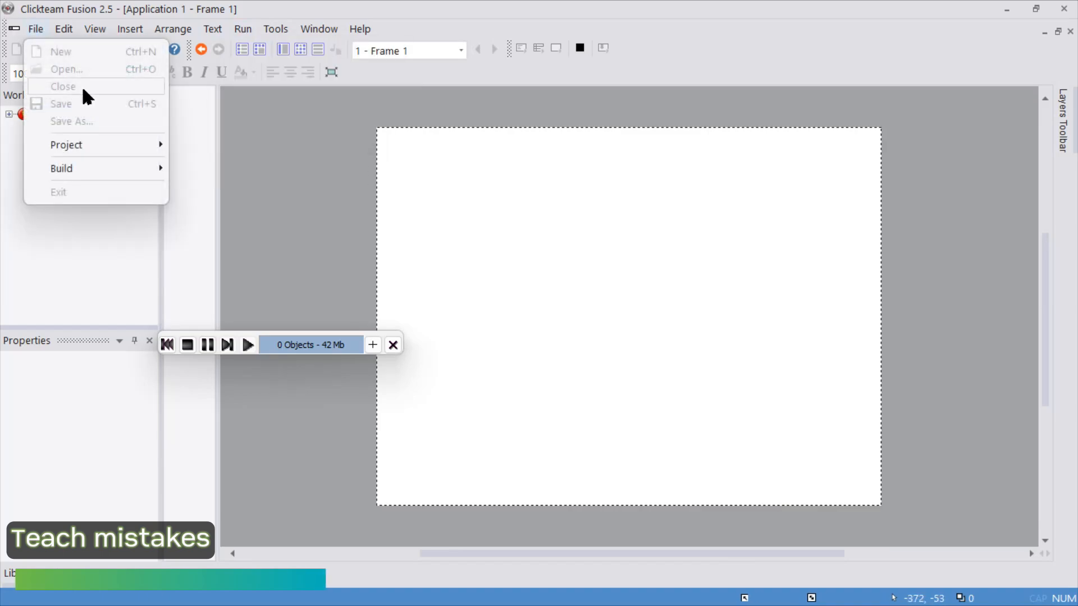
left_click(460, 15)
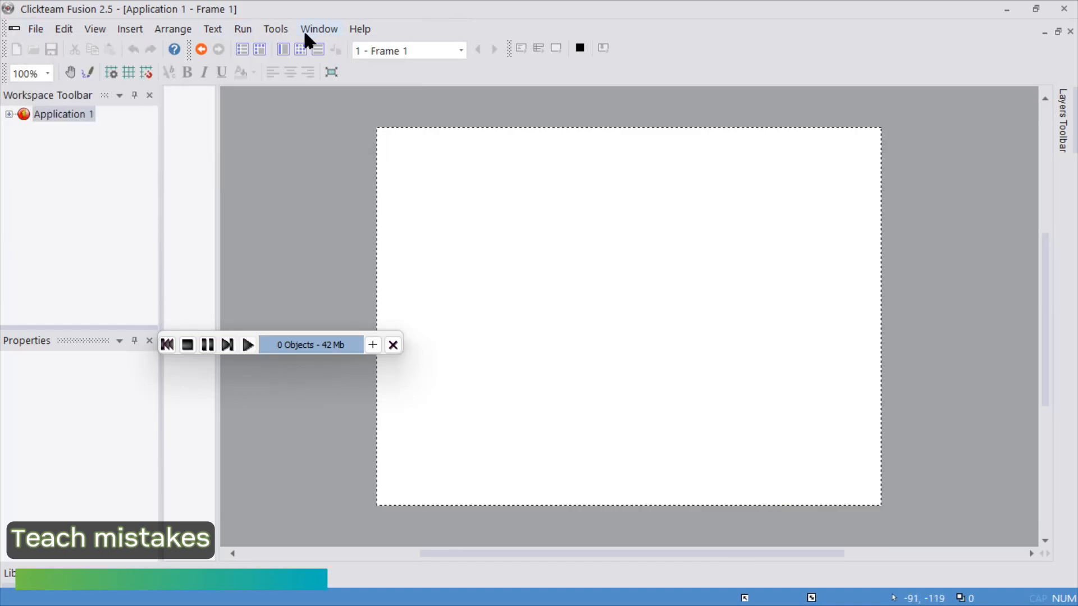
left_click(247, 31)
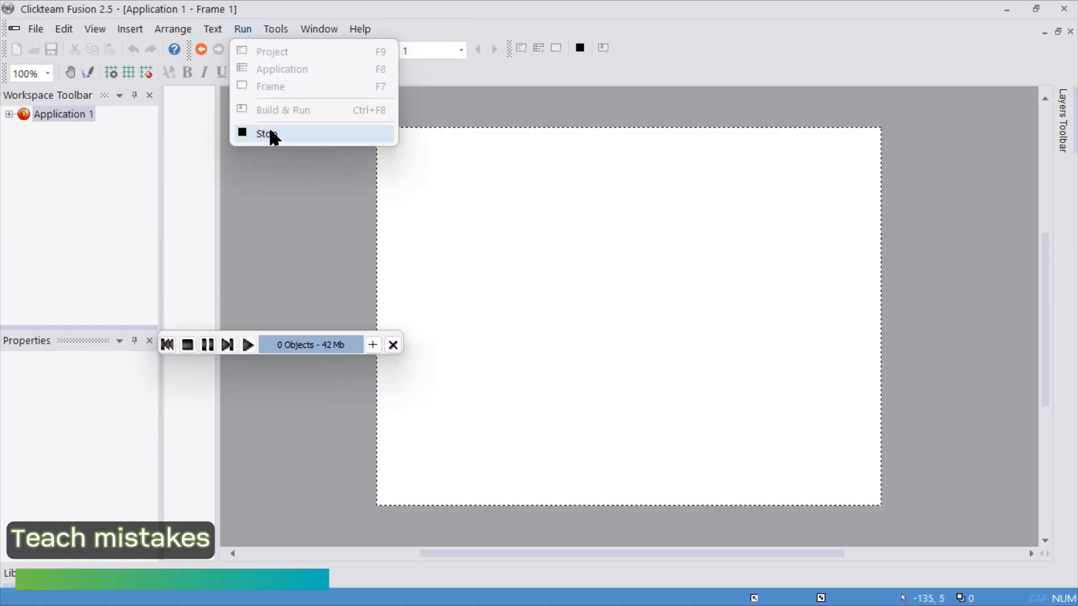
left_click(270, 135)
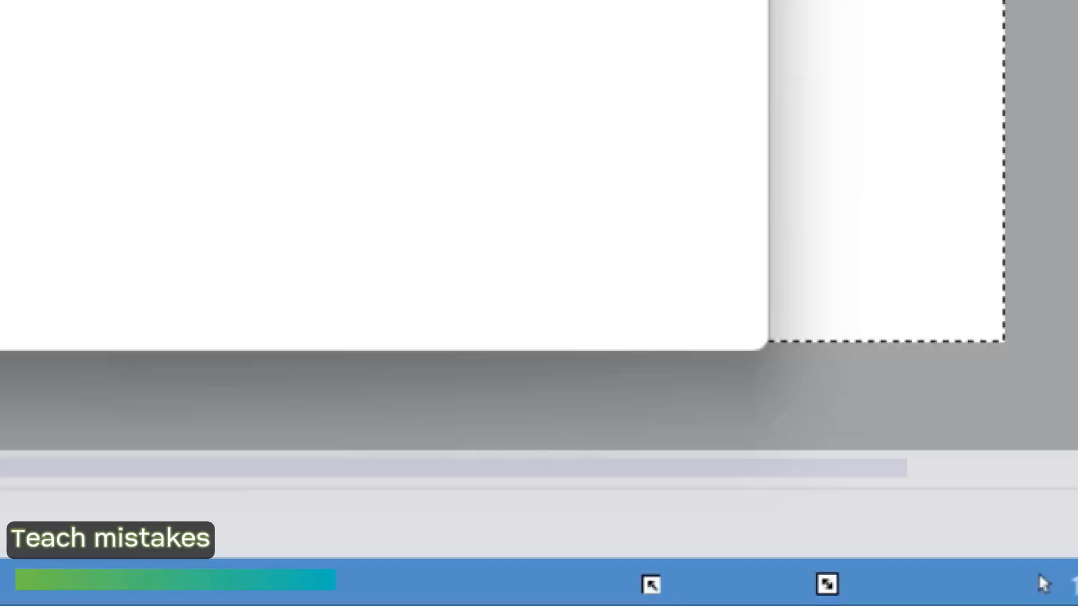
- Recheck the run and file commands during the test run, and close the minimised application window
mouse_move(46, 604)
mouse_move(842, 556)
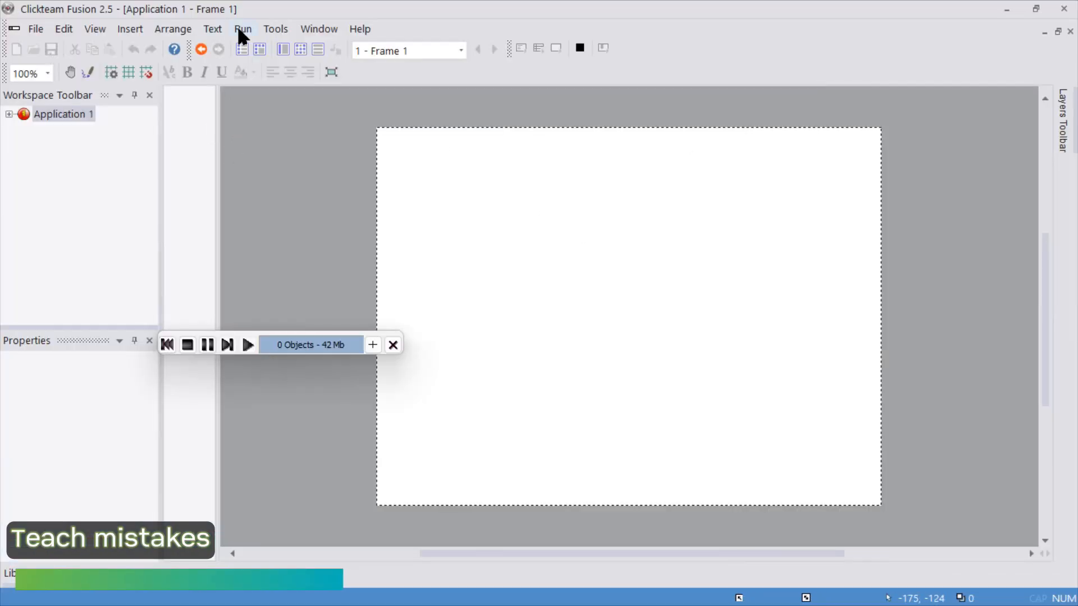
left_click(242, 29)
left_click(37, 30)
left_click(453, 15)
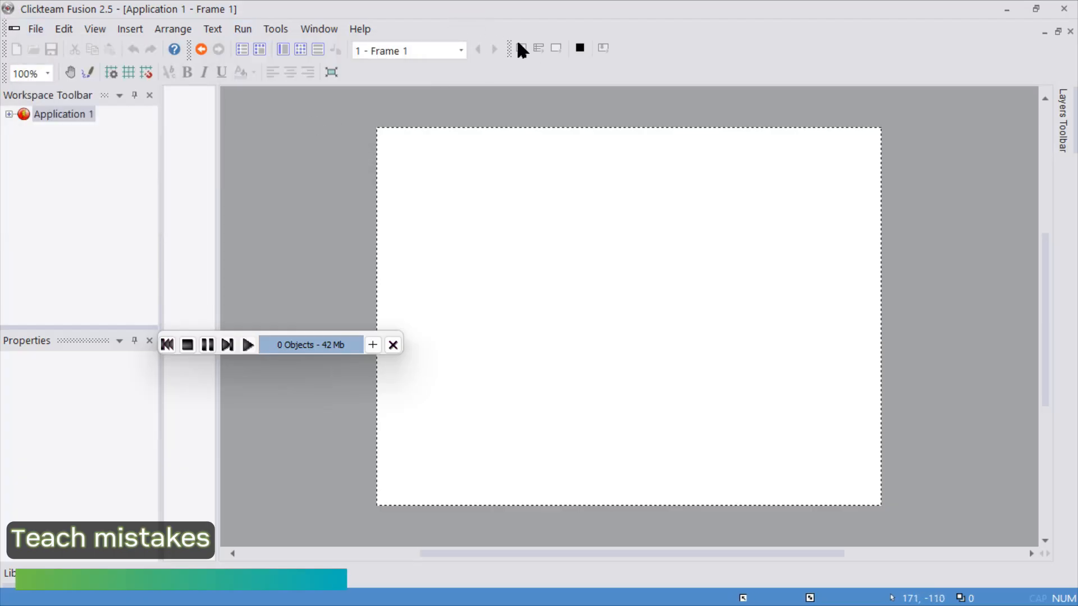
left_click(247, 33)
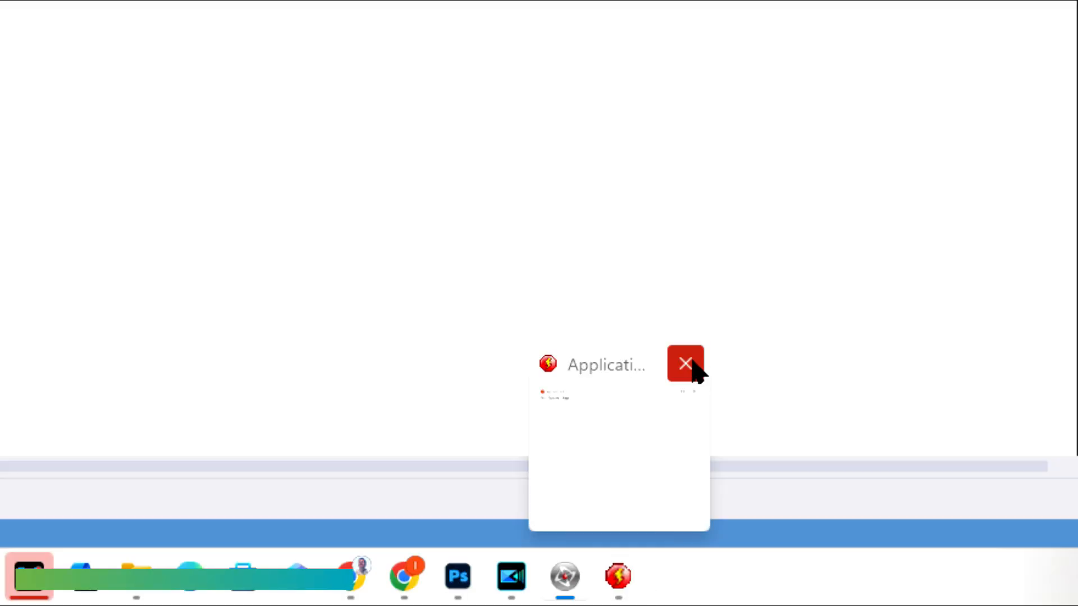
left_click(692, 362)
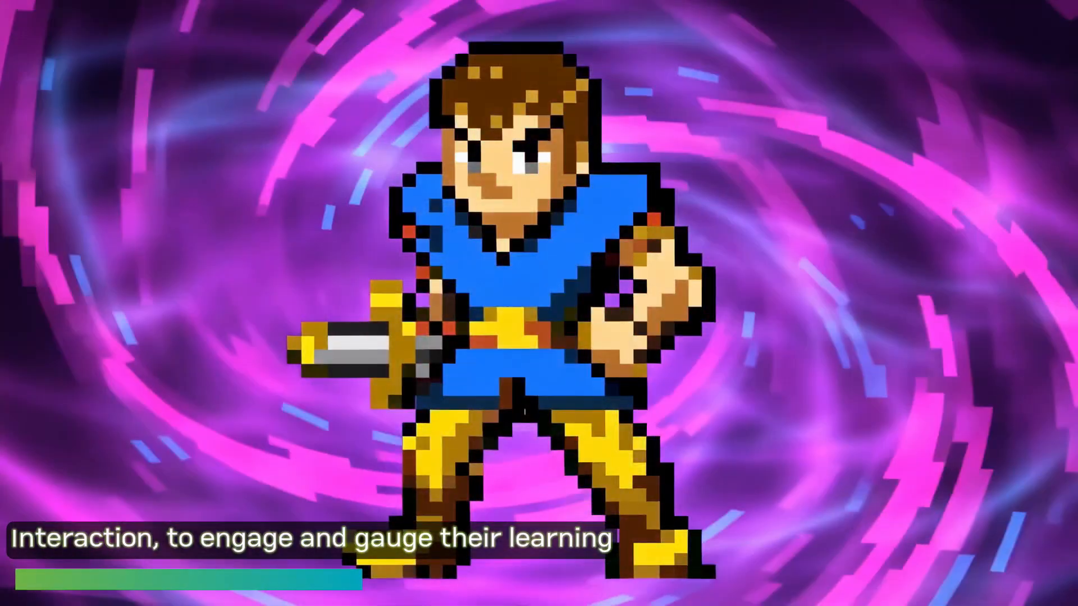
- Insert a new Active object near the middle of the frame and run the application to preview it
left_click(137, 28)
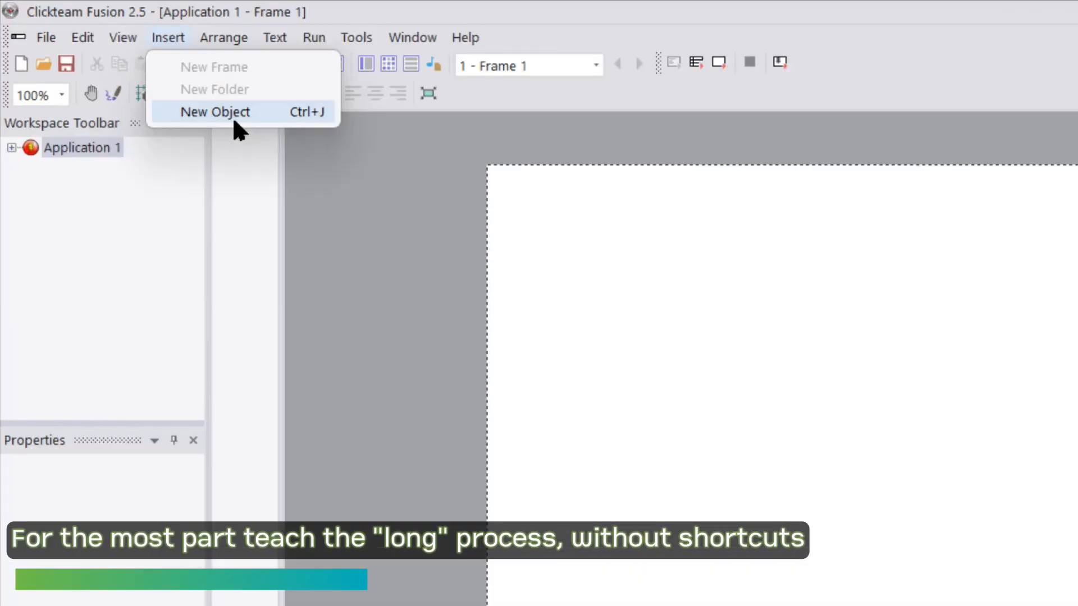
left_click(233, 114)
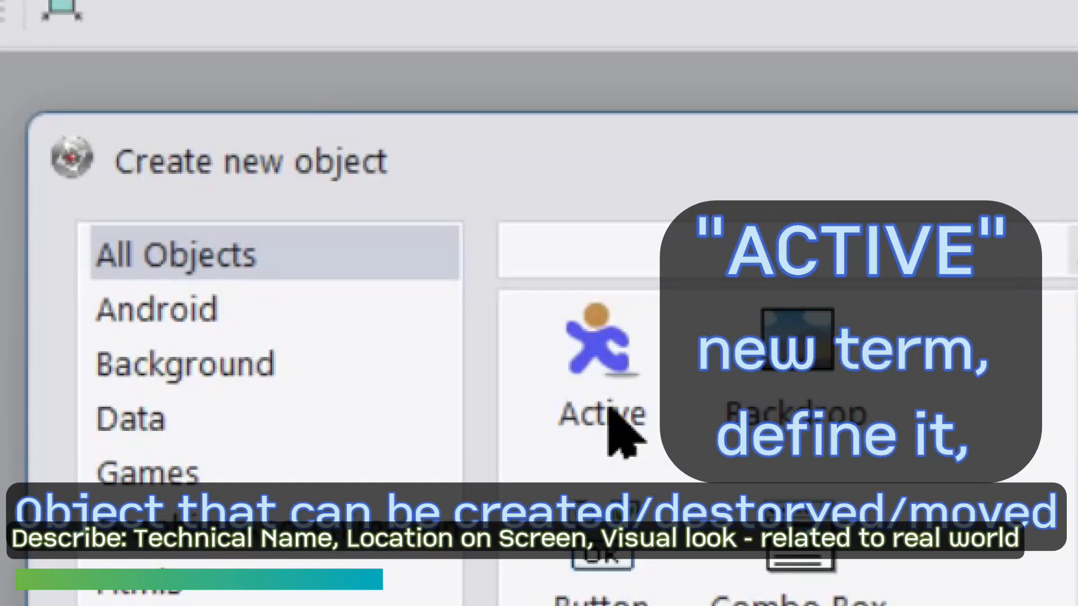
left_click(603, 414)
left_click(893, 188)
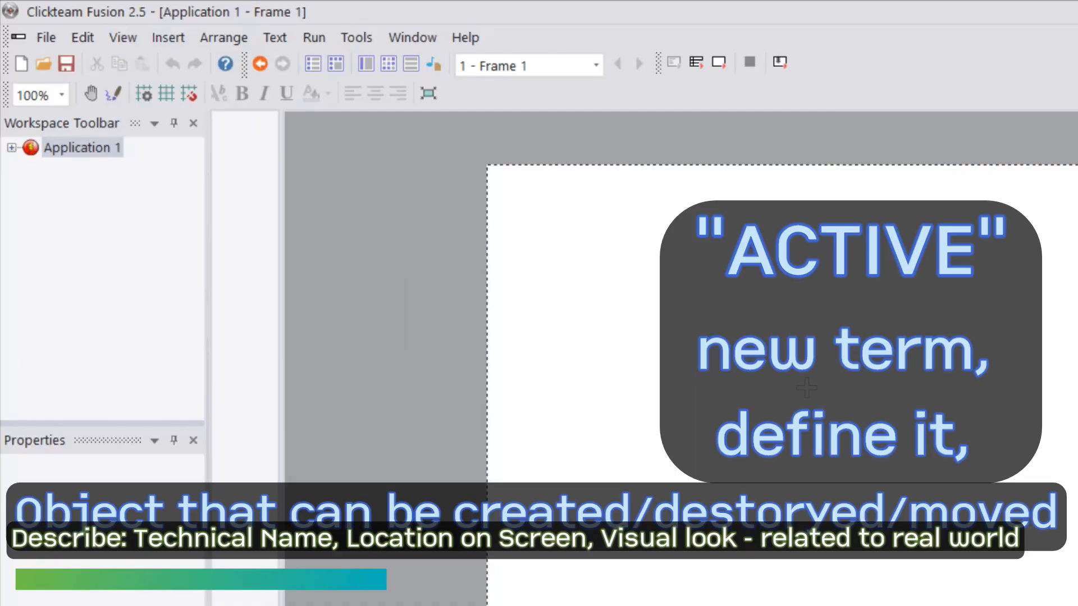
left_click(808, 388)
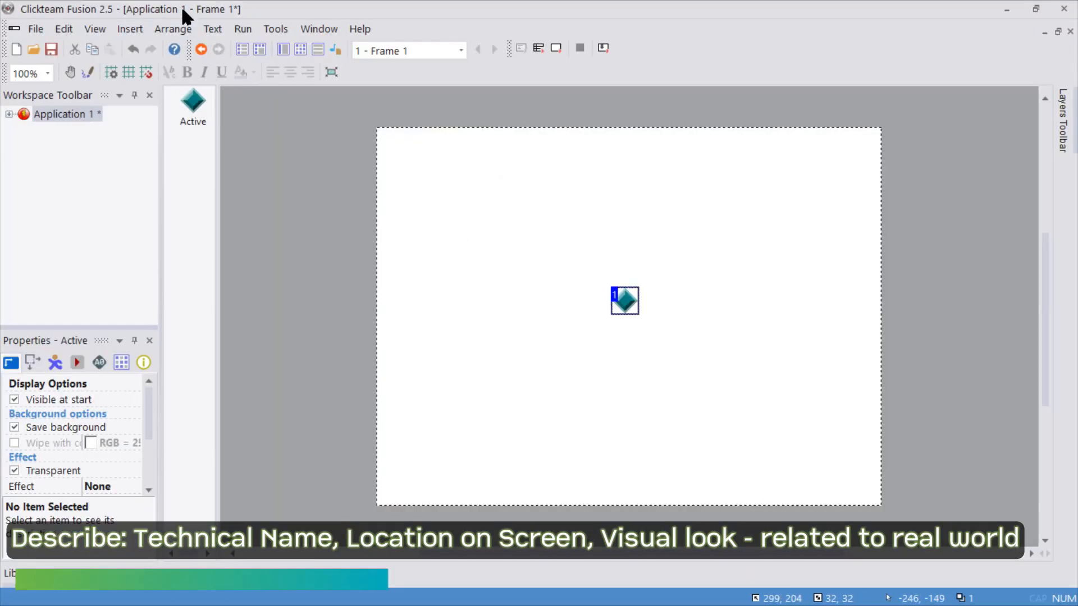
left_click(314, 37)
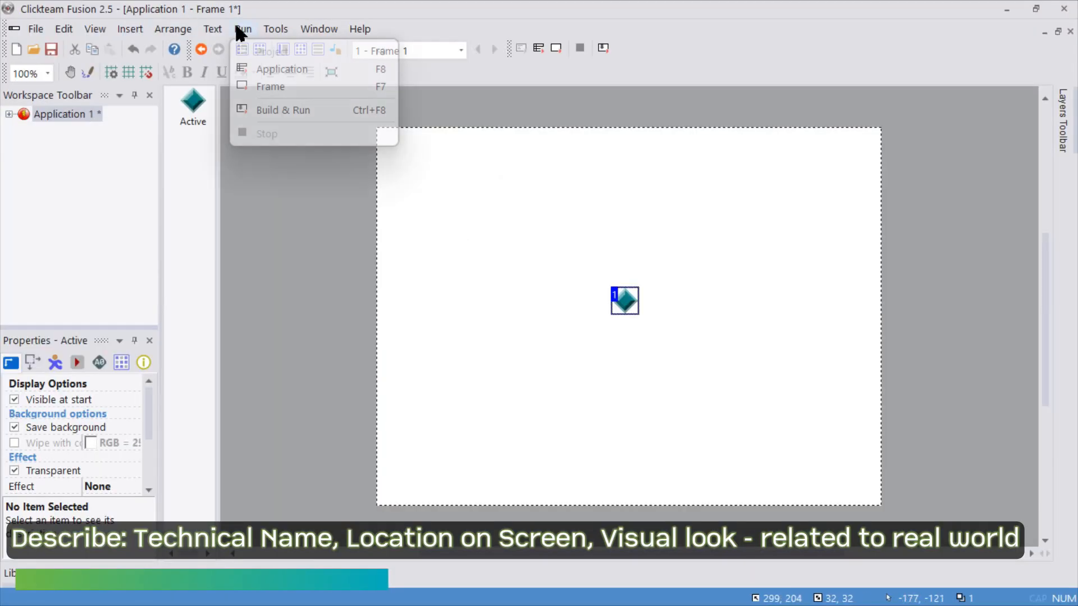
left_click(269, 69)
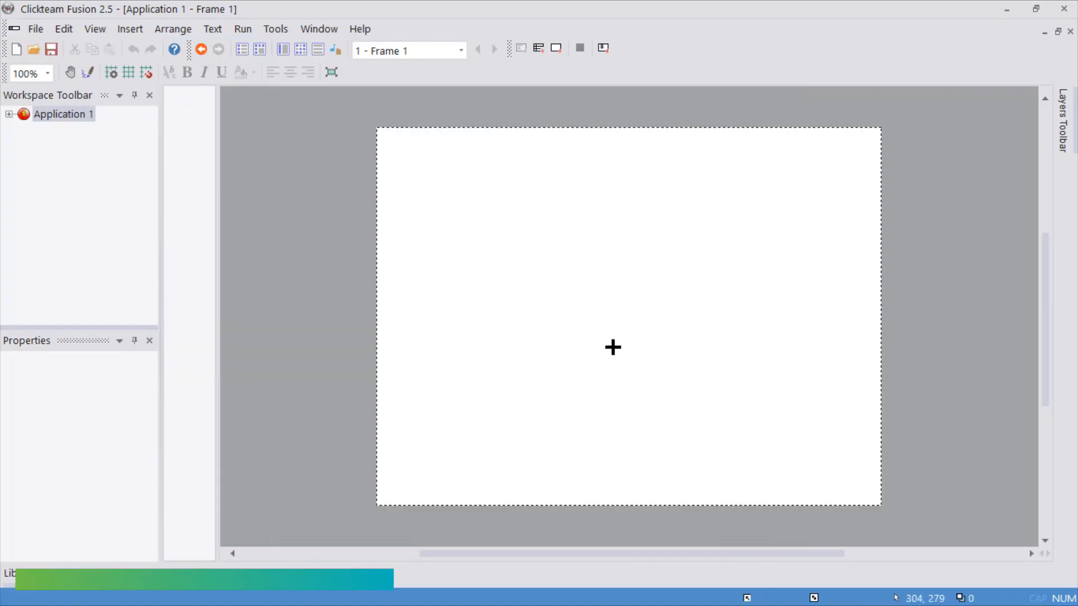
- Place the Active object at about 299, 204 in the frame, and test-run the application before closing its window
left_click(623, 300)
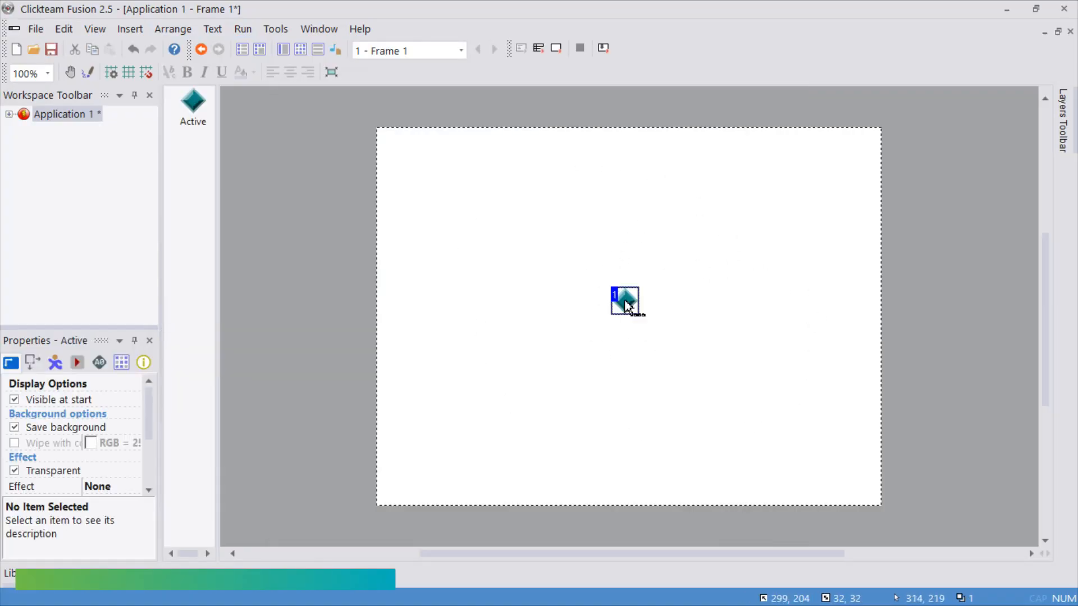
left_click(242, 28)
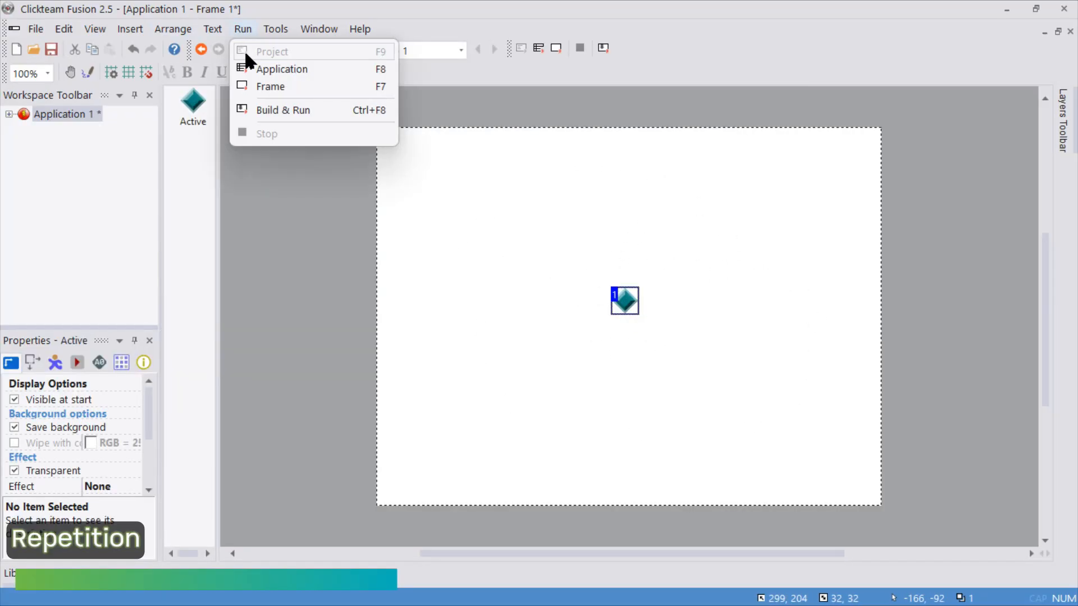
left_click(246, 70)
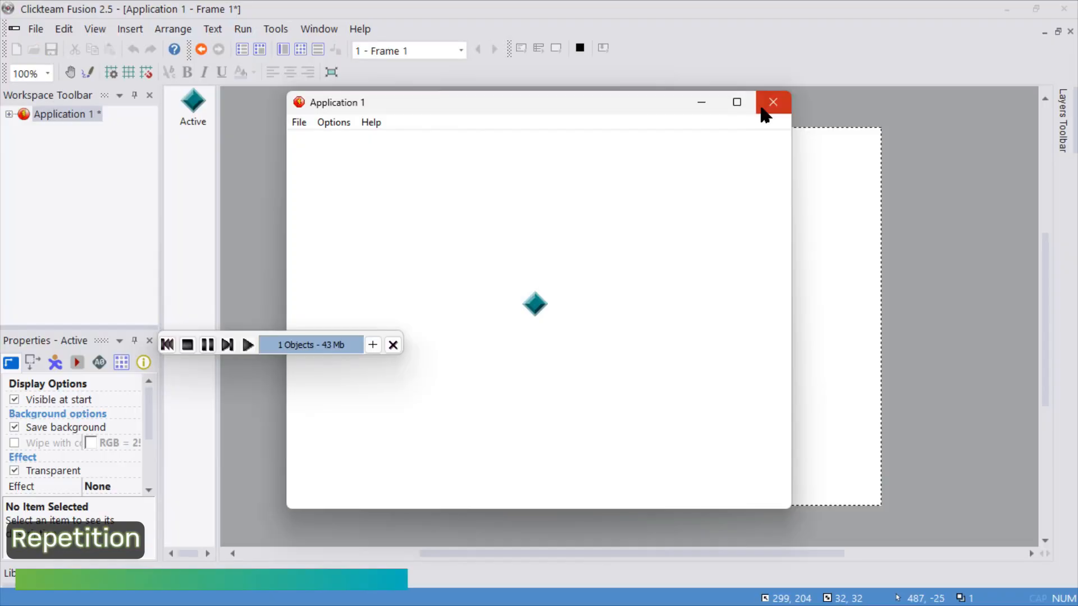
left_click(763, 108)
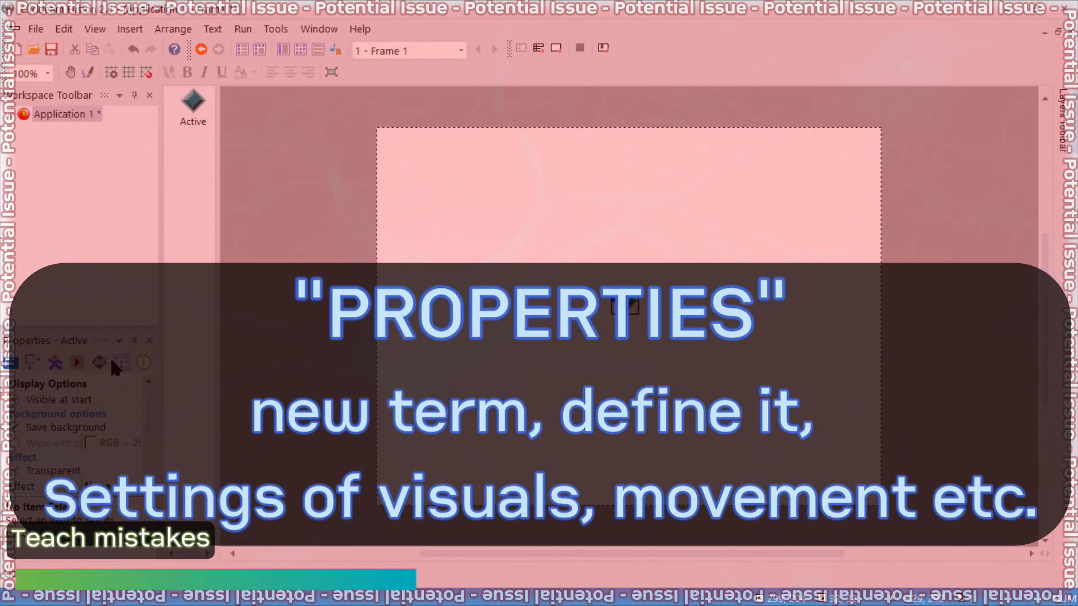
- Hide the Properties toolbar and restore it
left_click(149, 342)
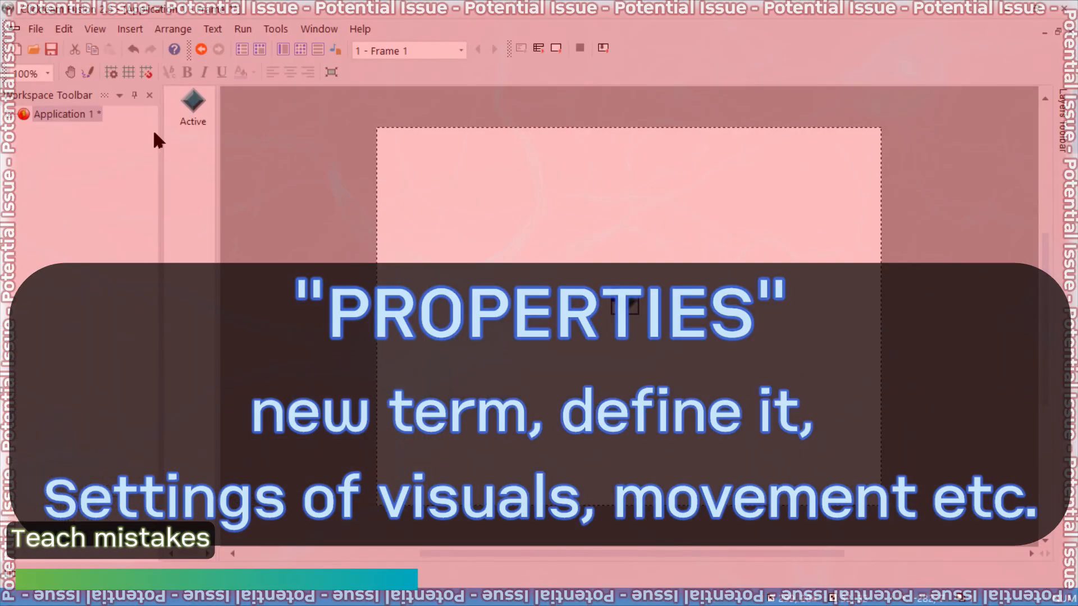
left_click(96, 29)
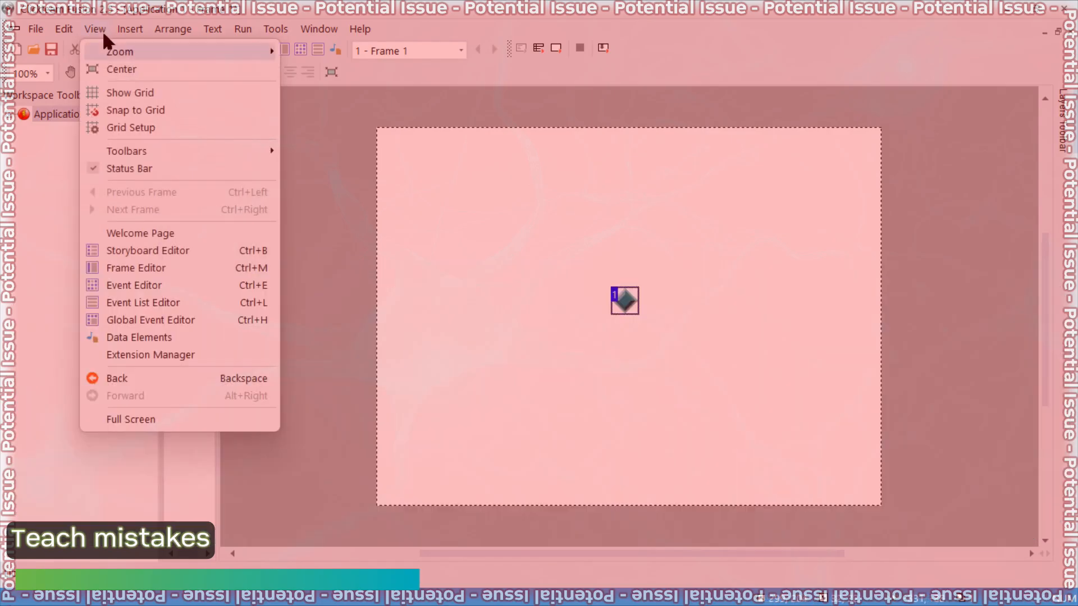
mouse_move(139, 150)
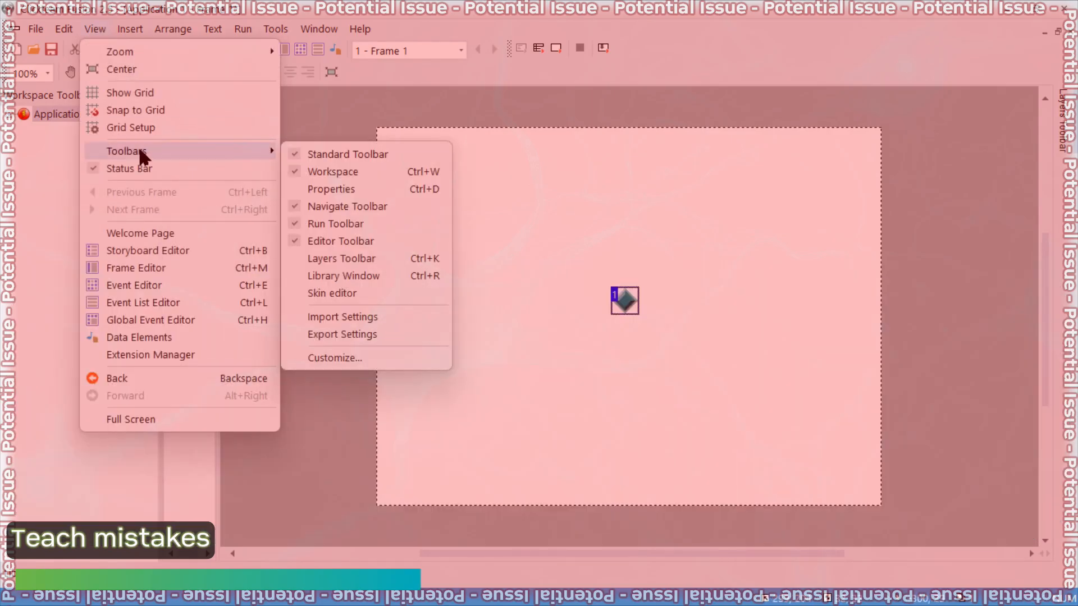
left_click(322, 190)
- Enlarge the Properties toolbar by raising its upper edge and widening the docked column
left_click_drag(102, 345, 129, 290)
left_click_drag(160, 343, 192, 344)
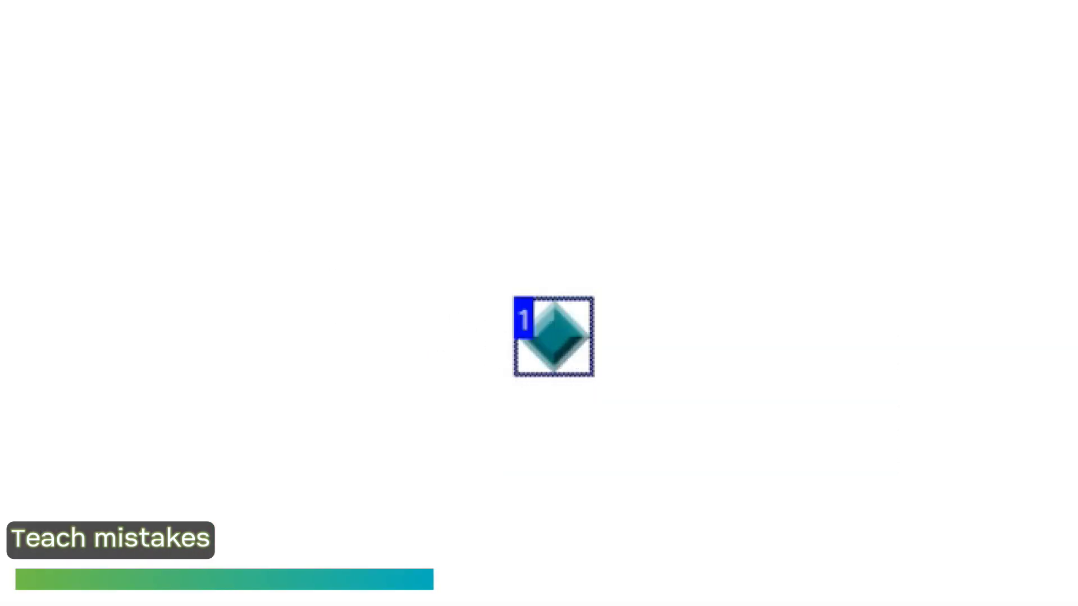
- Run the application again to view the Active object and close the running window
key("F8")
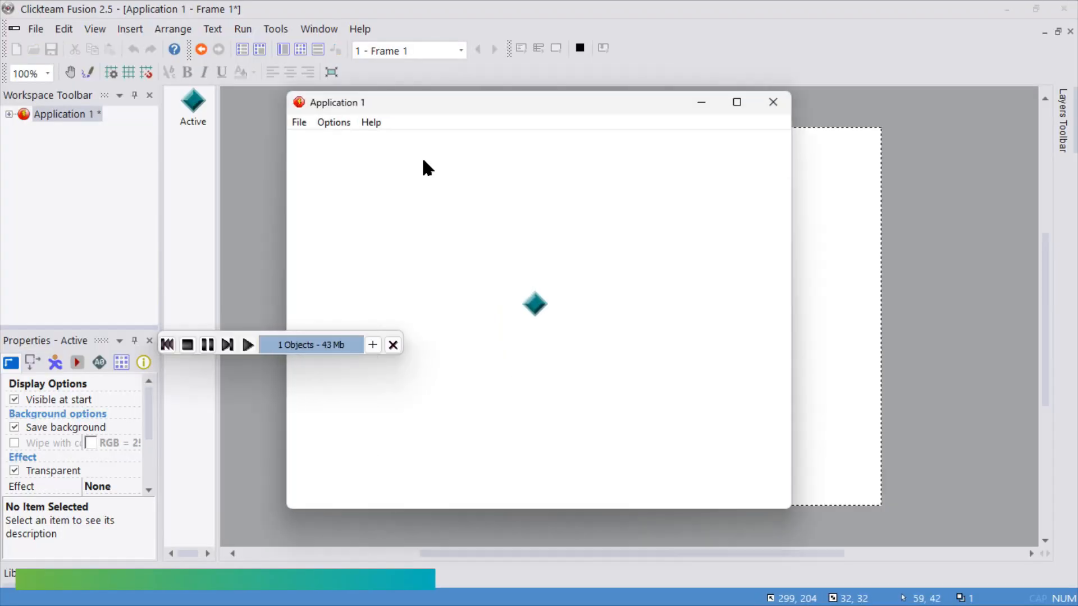
left_click(762, 109)
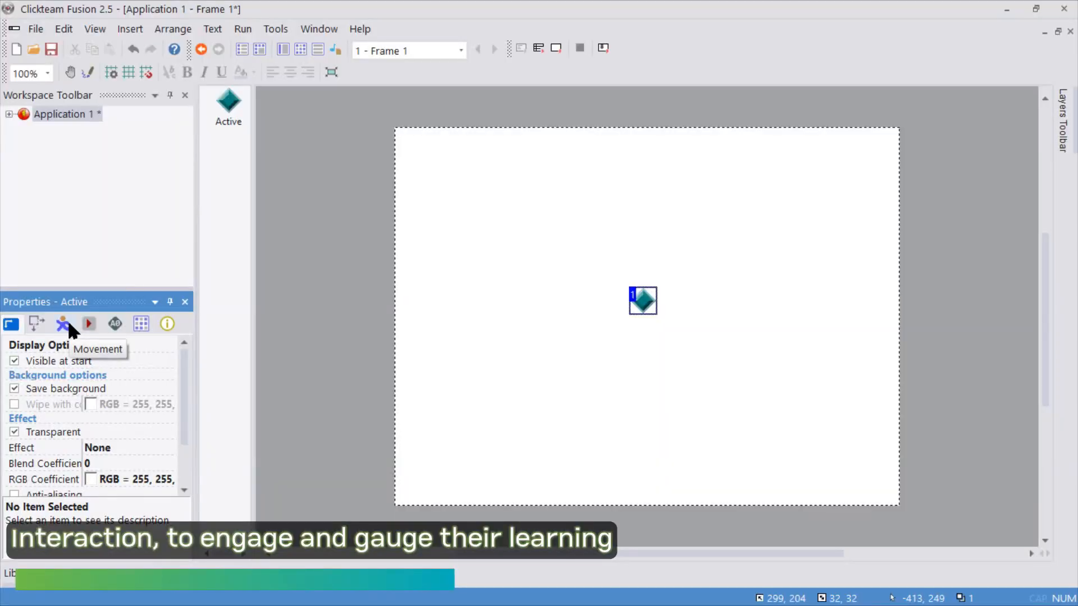
- Set the Active object's movement type to Eight Directions
left_click(66, 325)
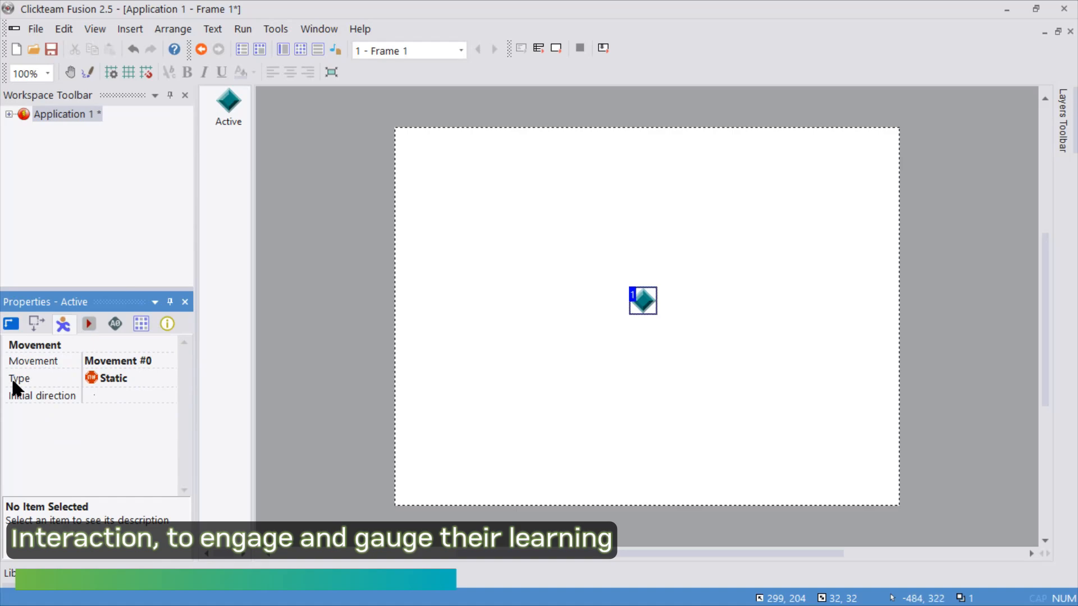
left_click(57, 385)
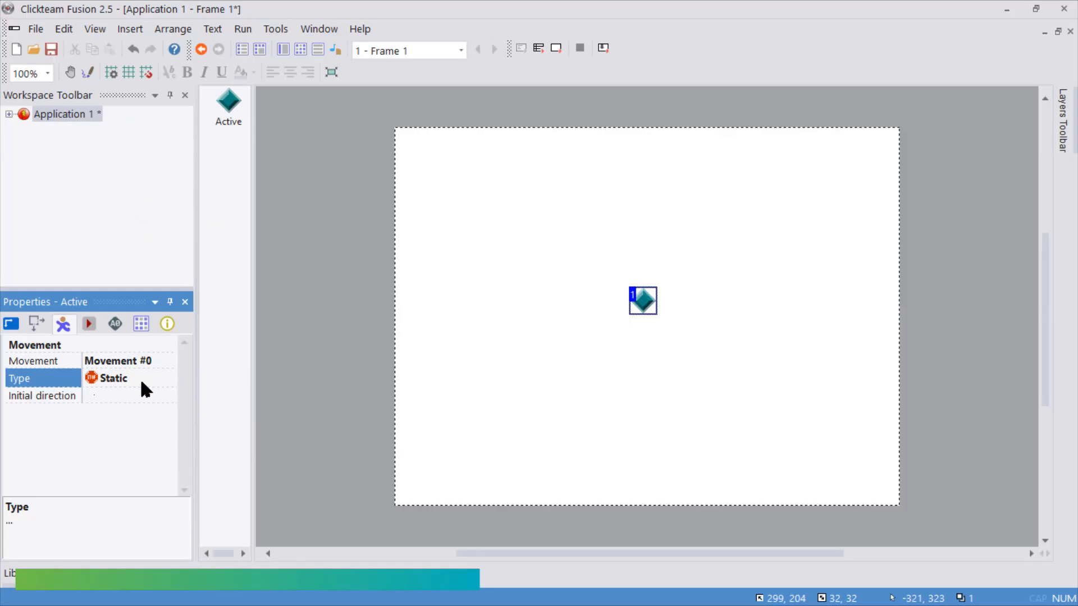
left_click(142, 383)
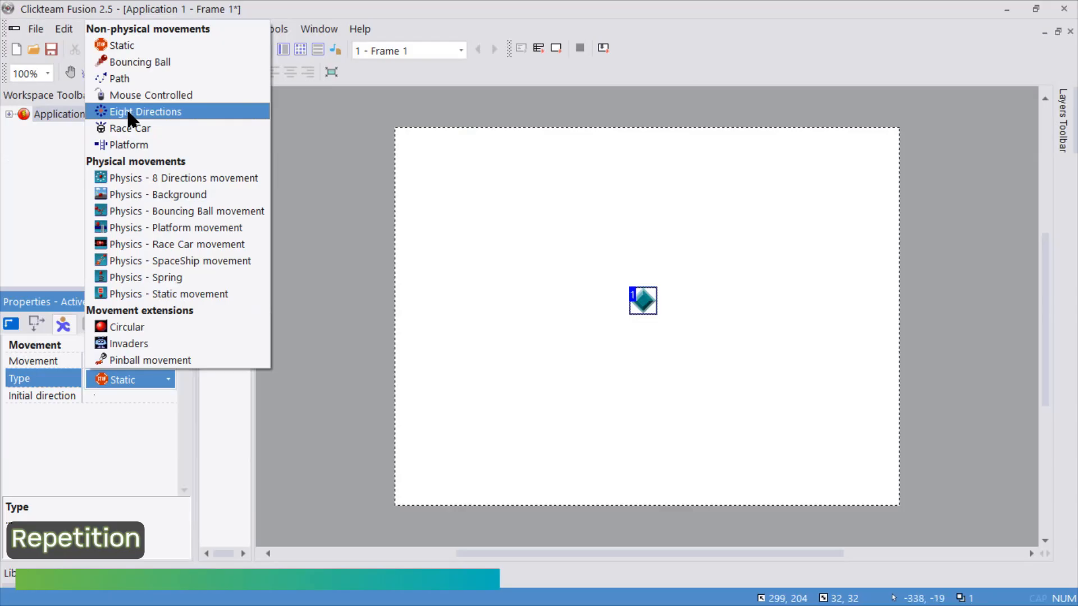
left_click(250, 223)
- Run the application and steer the Active object in all directions and beyond the window's edges
left_click(243, 28)
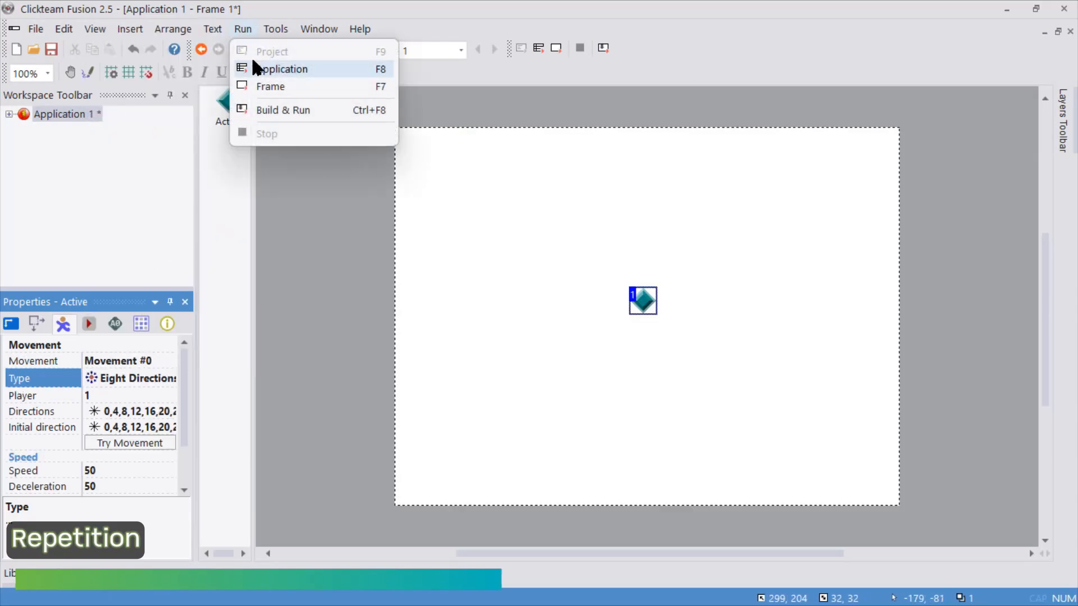
left_click(250, 67)
key("Left")
key("Up")
key("Right")
key("Down")
key("Up")
key("Right")
key("Left")
key("Down")
key("Up")
key("Right")
key("Left")
key("Up")
key("Right")
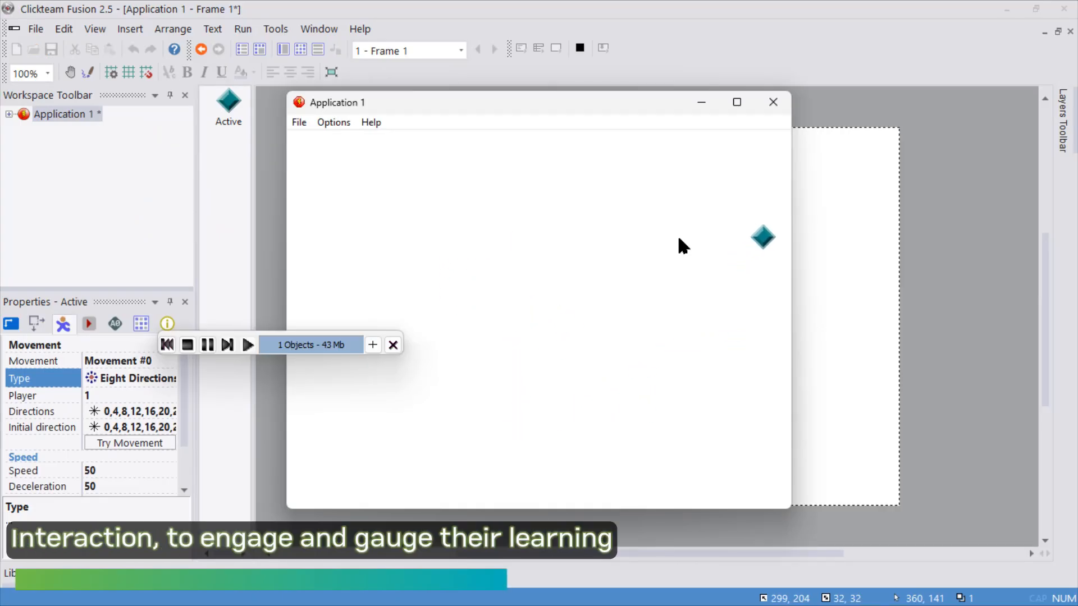
key("Left")
key("Up")
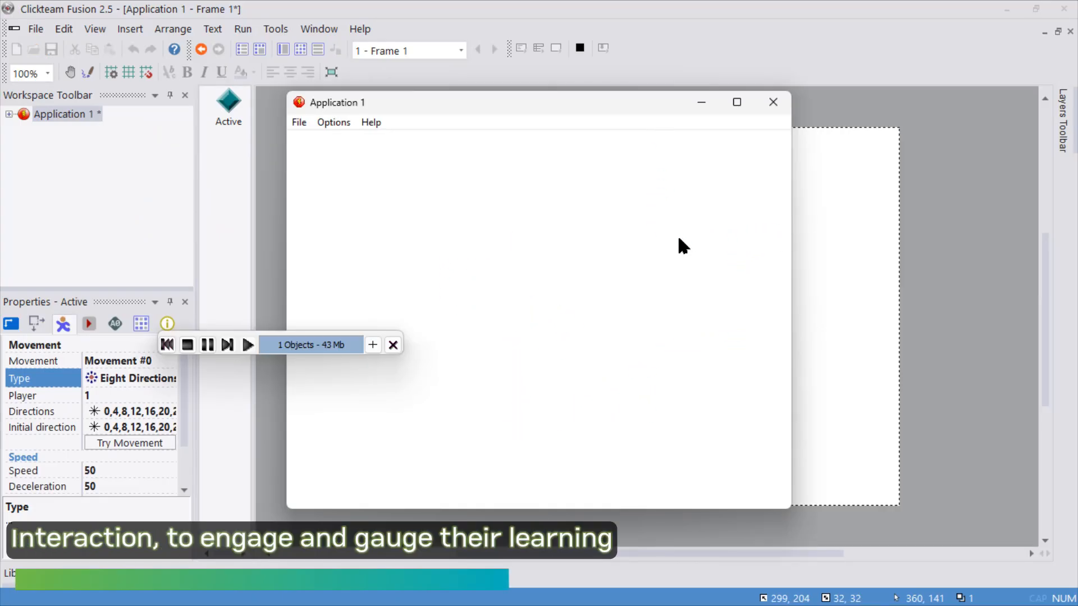
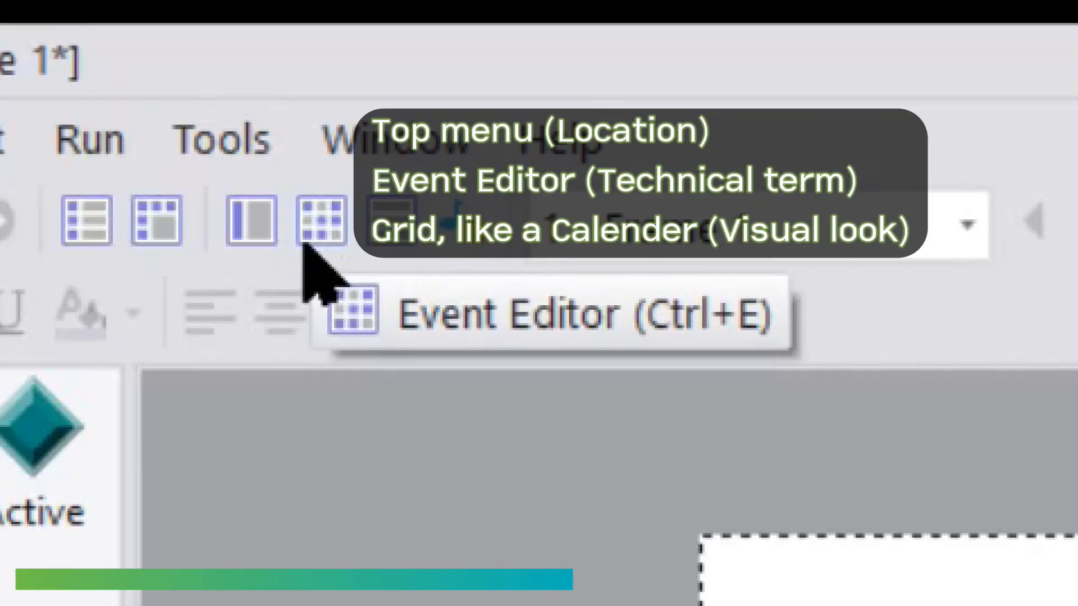
- In the Event Editor, start a new condition that tests the position of the Active object
left_click(306, 241)
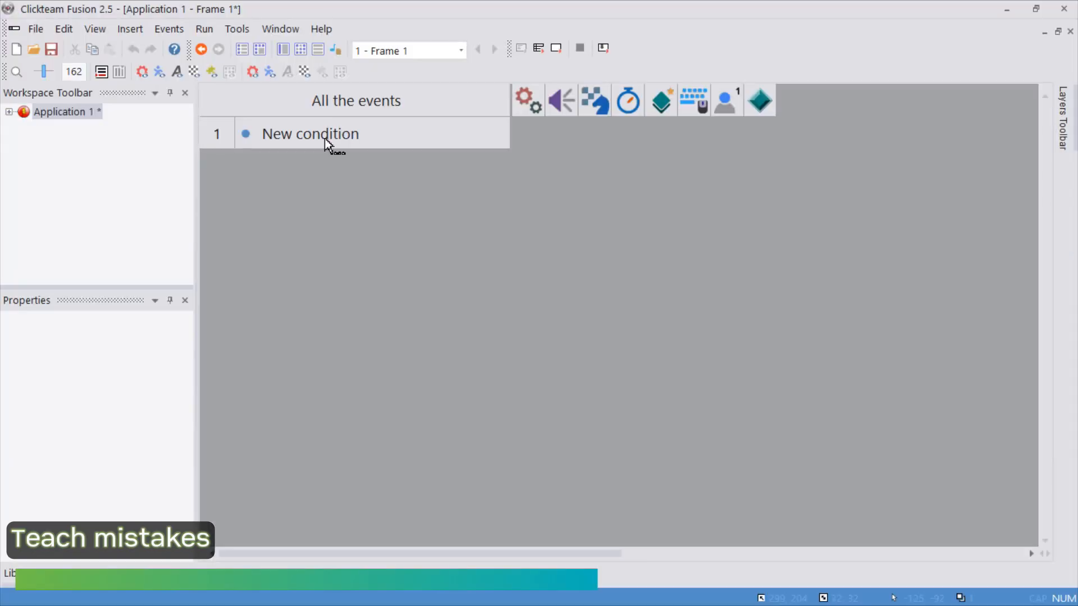
double_click(516, 321)
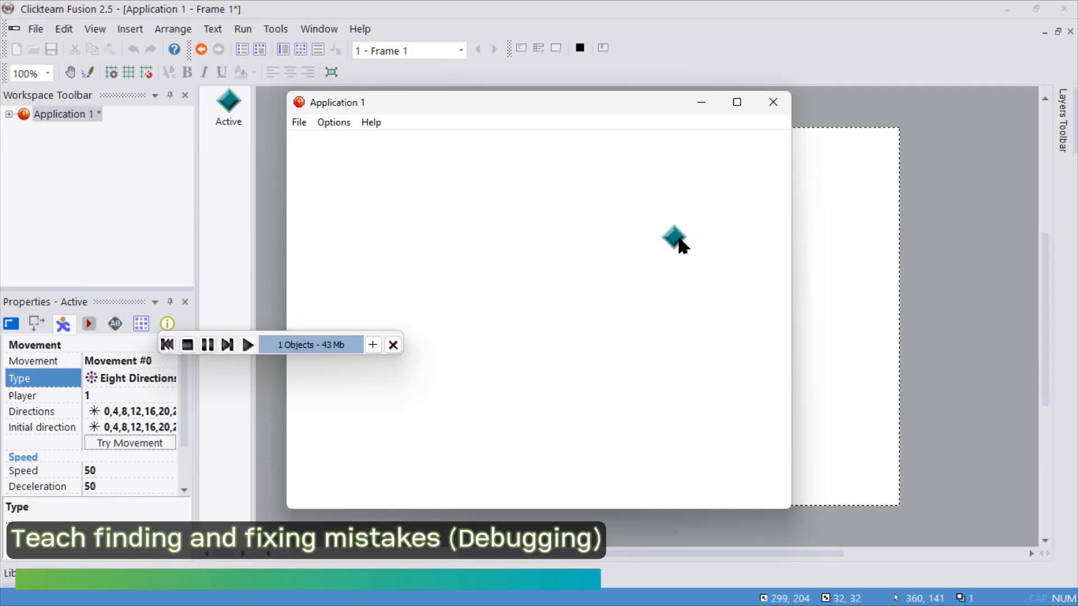
left_click(675, 239)
key("Down")
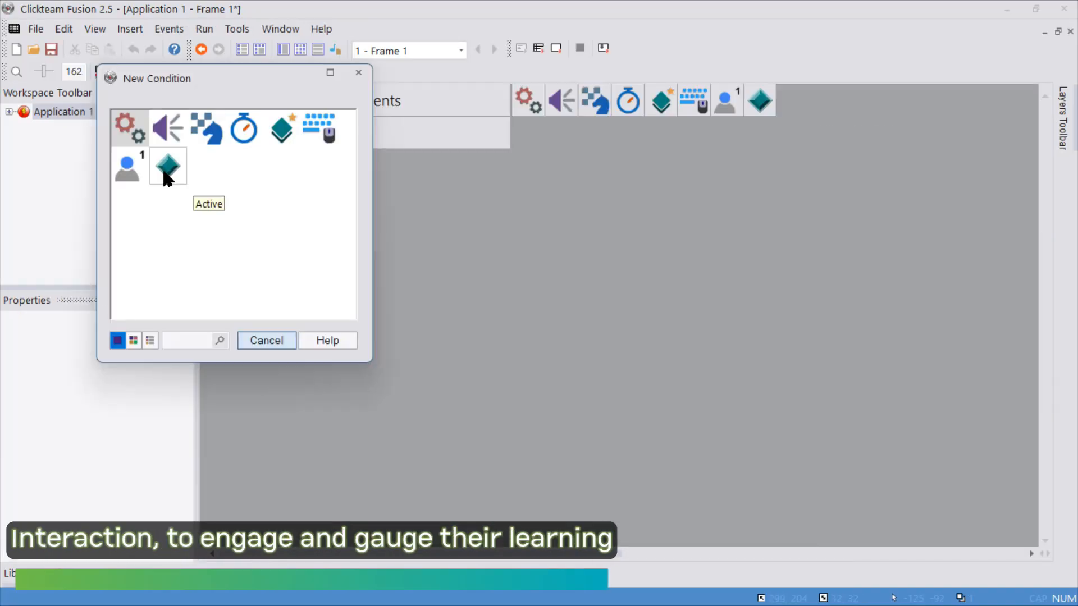
left_click(166, 177)
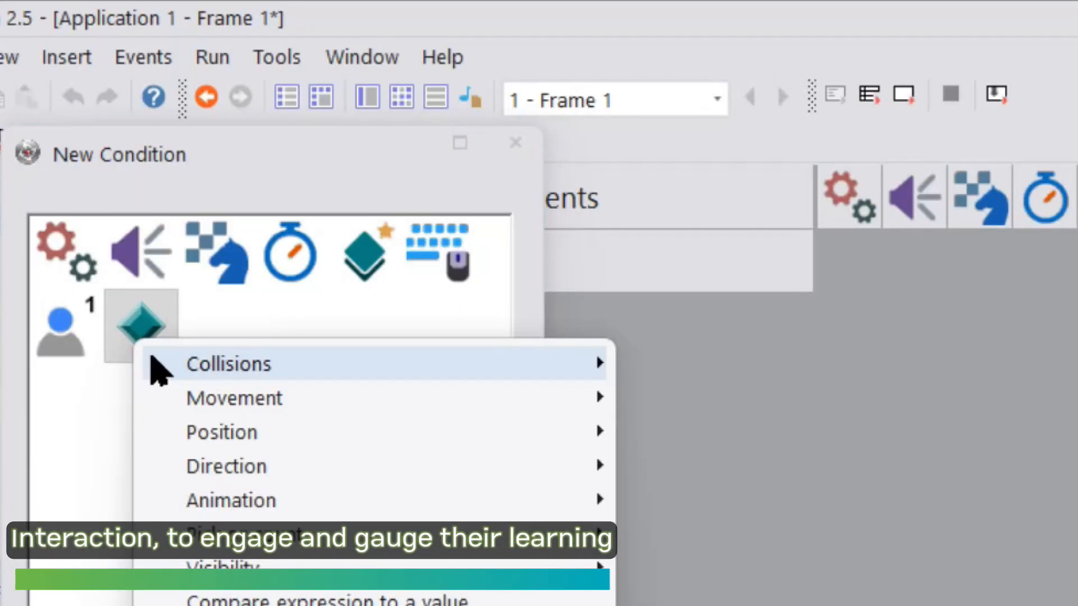
mouse_move(181, 222)
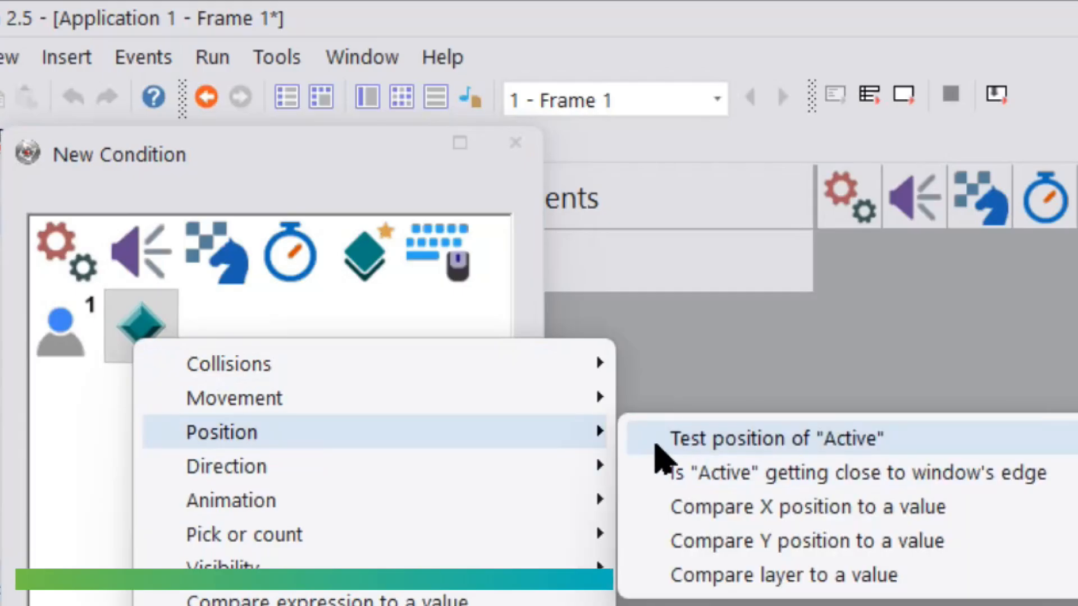
left_click(656, 444)
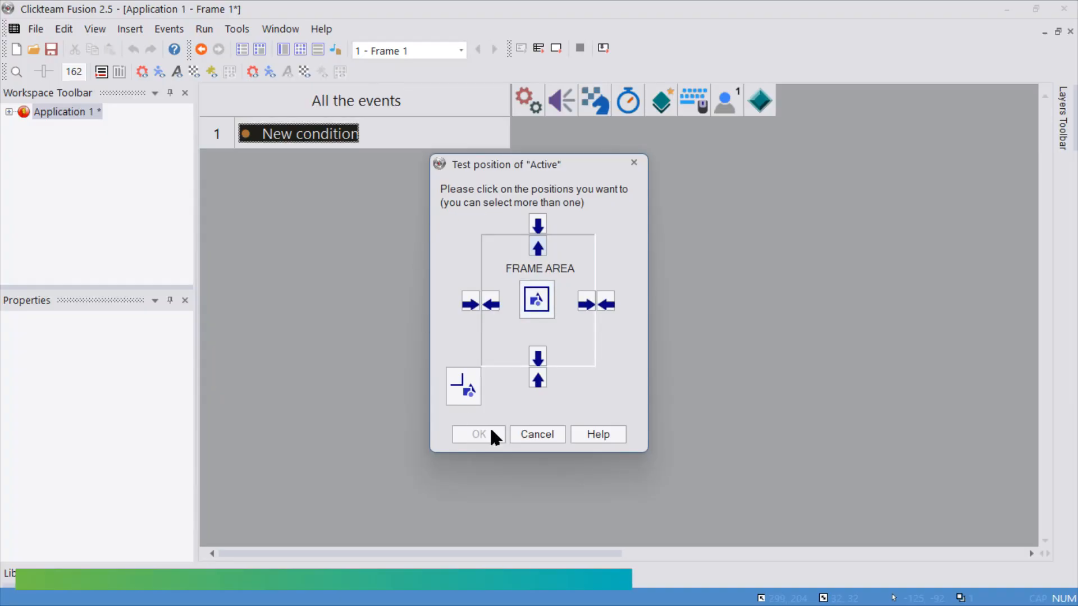
- Make the condition trigger when the Active object leaves the frame area across any of its four edges, and select that condition
left_click(539, 248)
left_click(585, 300)
left_click(538, 357)
left_click(491, 303)
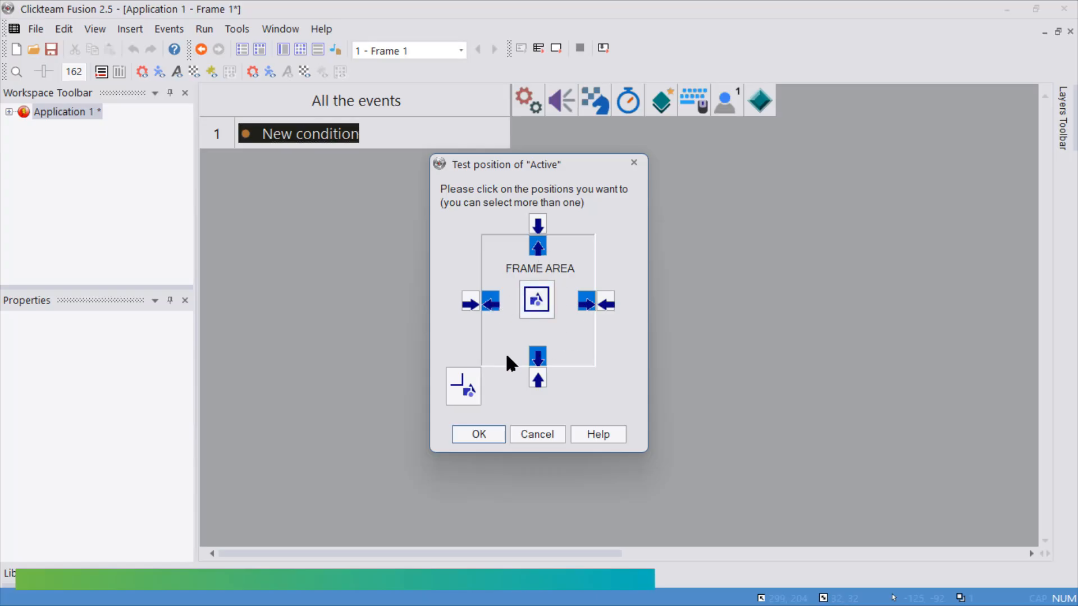
left_click(489, 436)
left_click(400, 145)
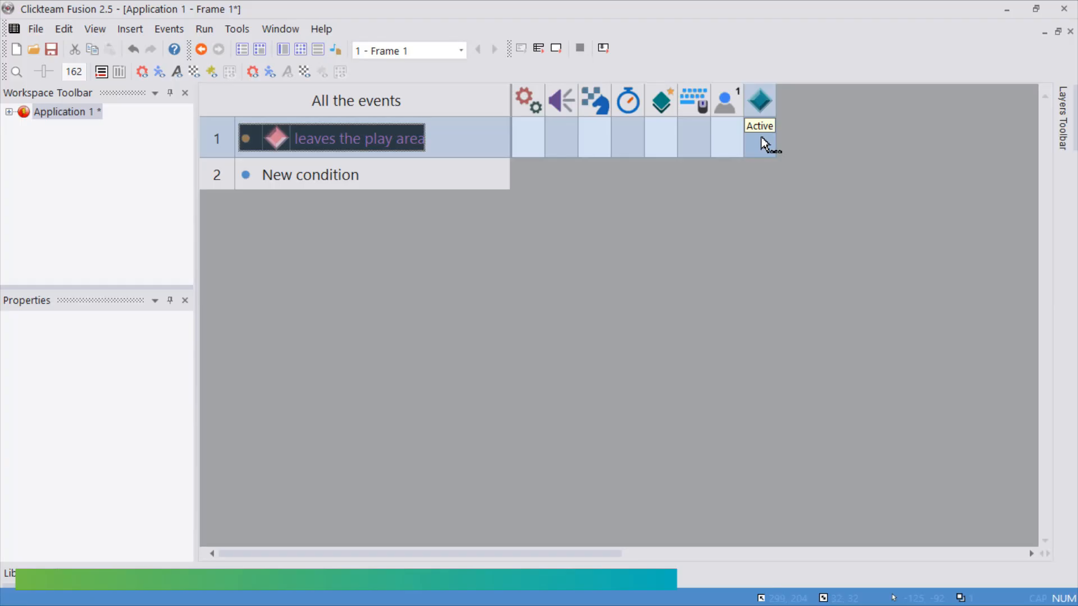
- Add a Bounce movement action for the Active object to the "leaves the play area" event
right_click(761, 139)
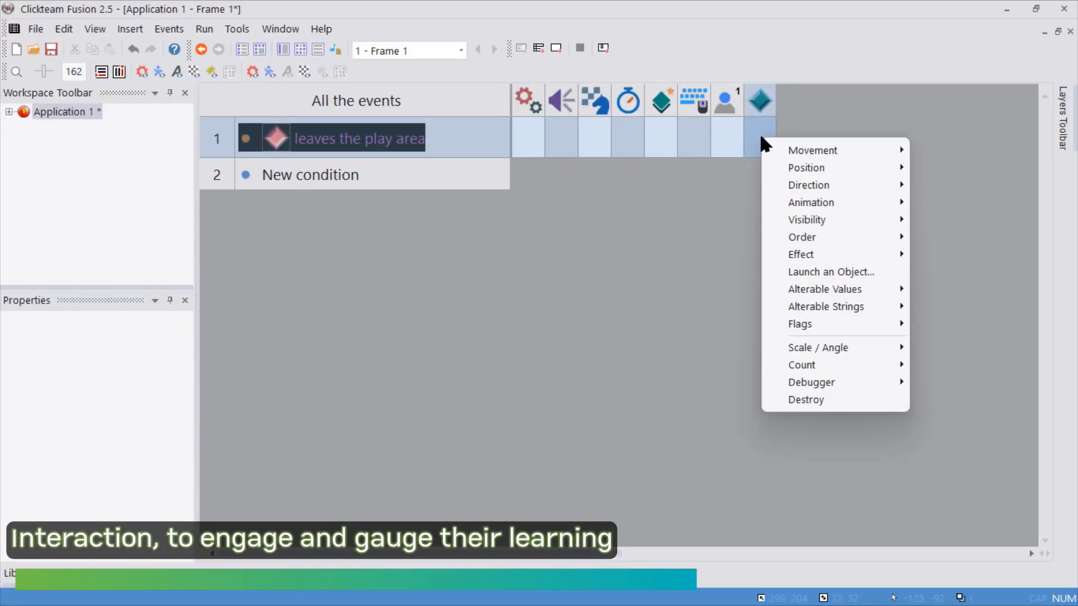
mouse_move(488, 171)
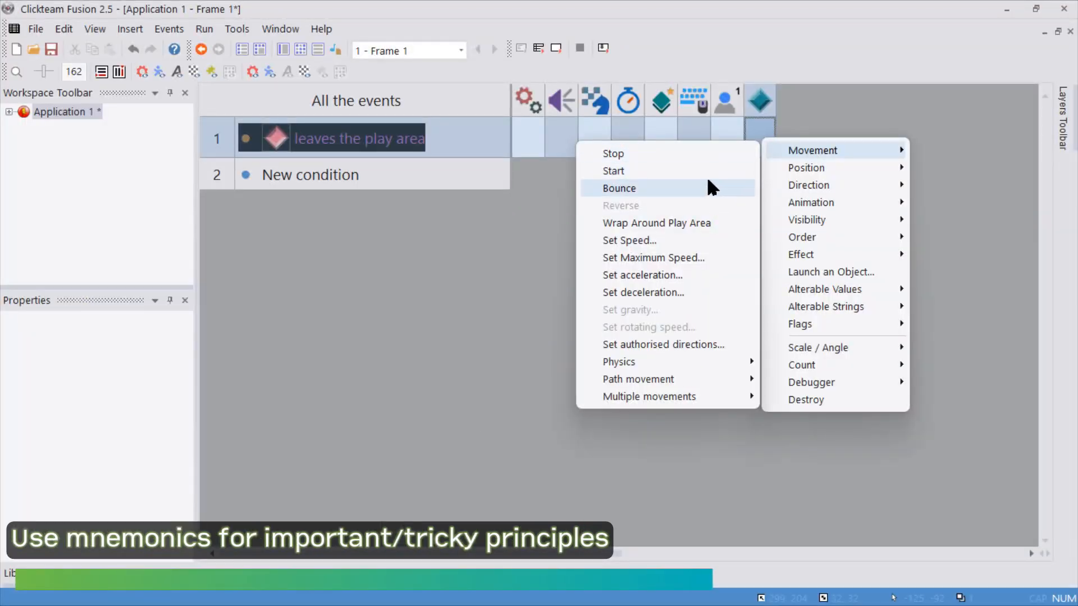
left_click(708, 186)
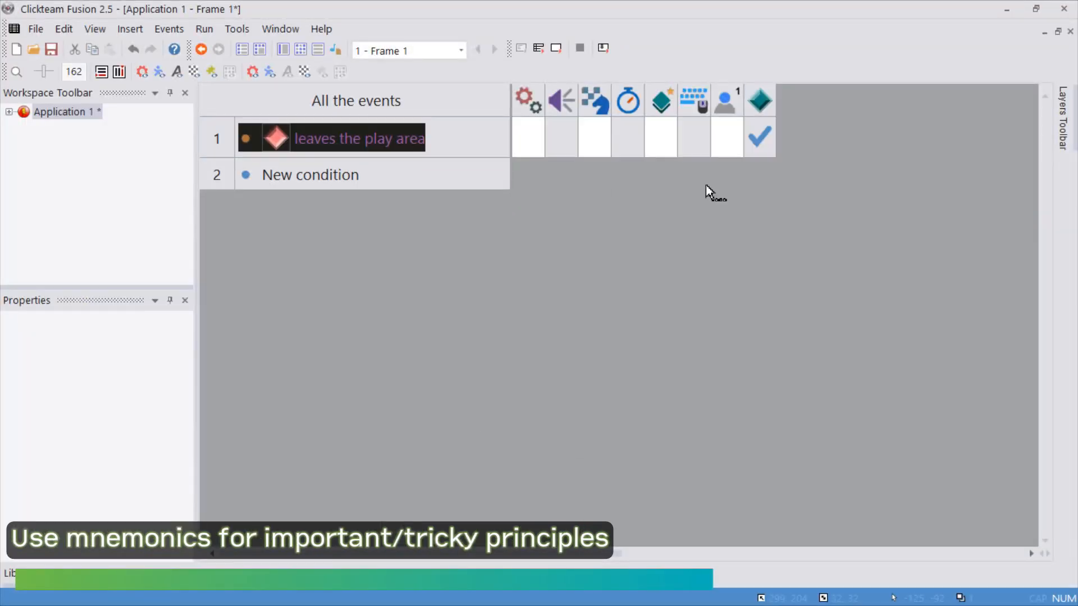
- Run the application to test the Bounce action and close the running window
left_click(201, 47)
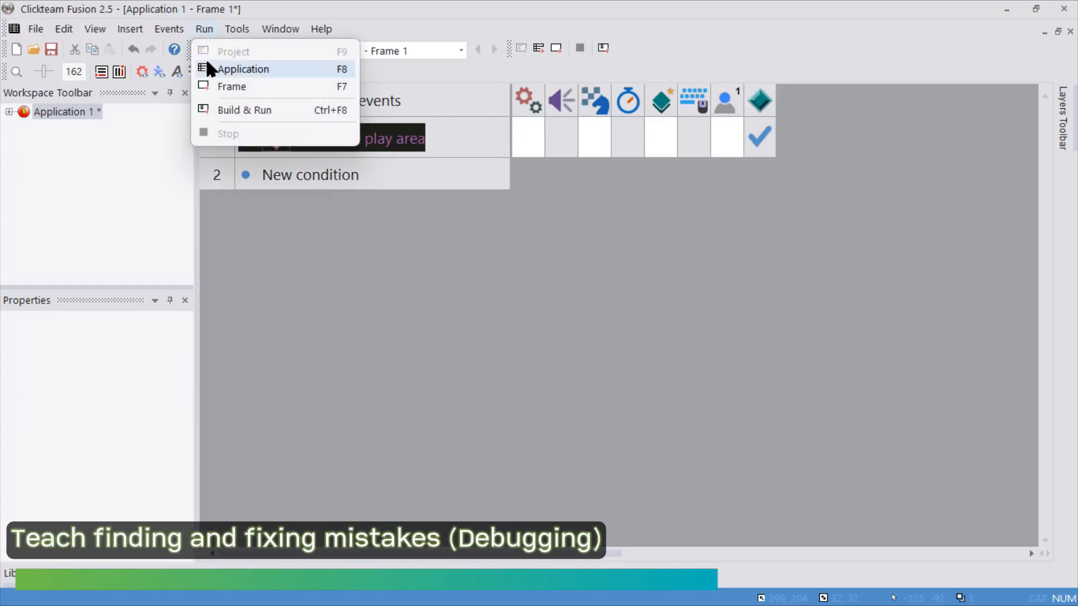
left_click(213, 66)
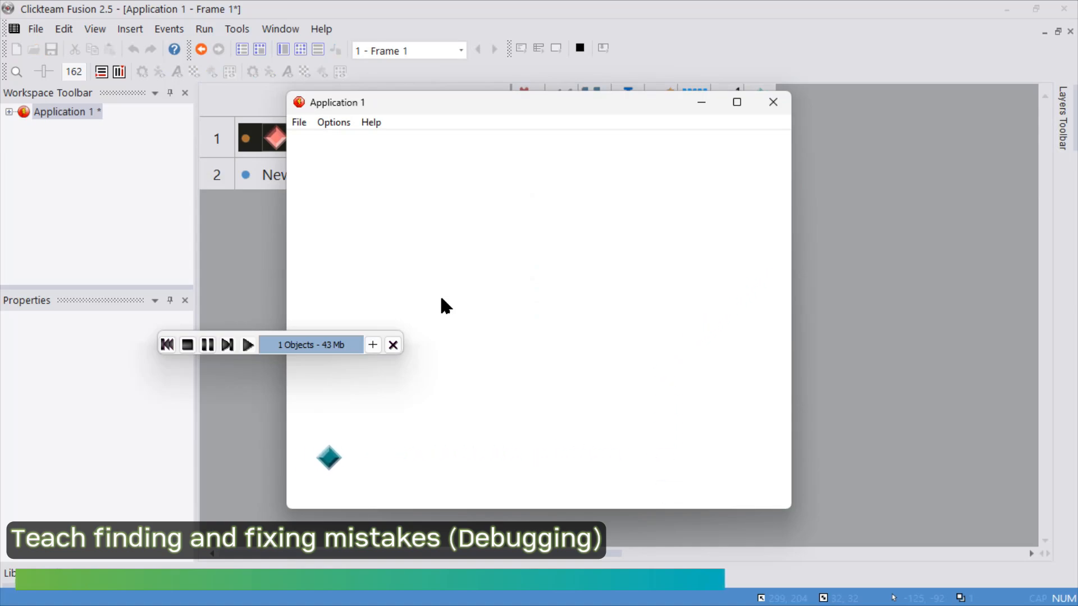
left_click(773, 102)
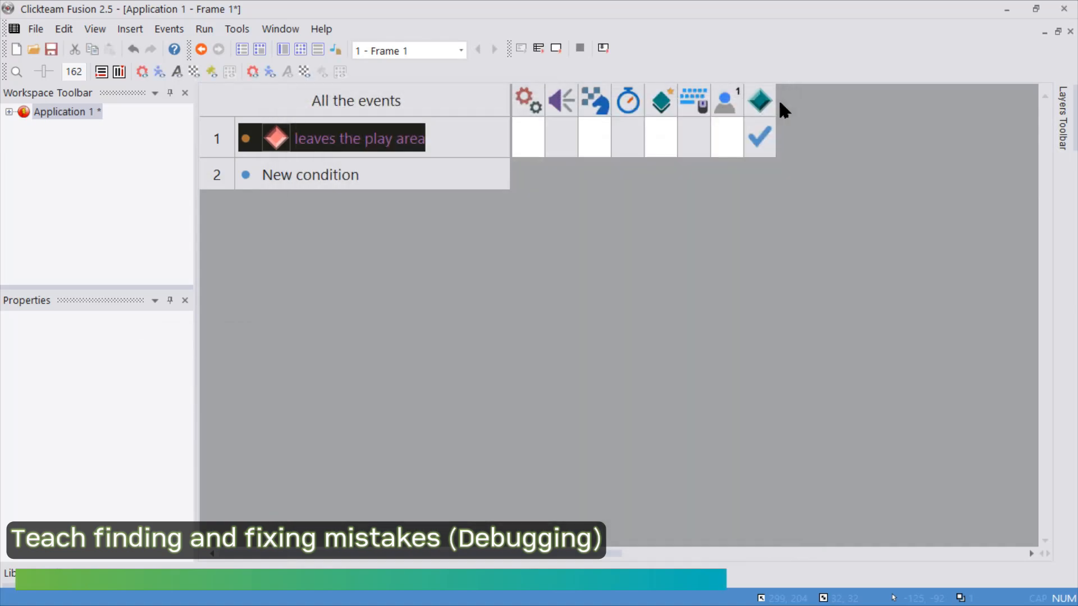
- Add a Stop movement action for the Active object to event 1 and delete its Bounce action
right_click(759, 143)
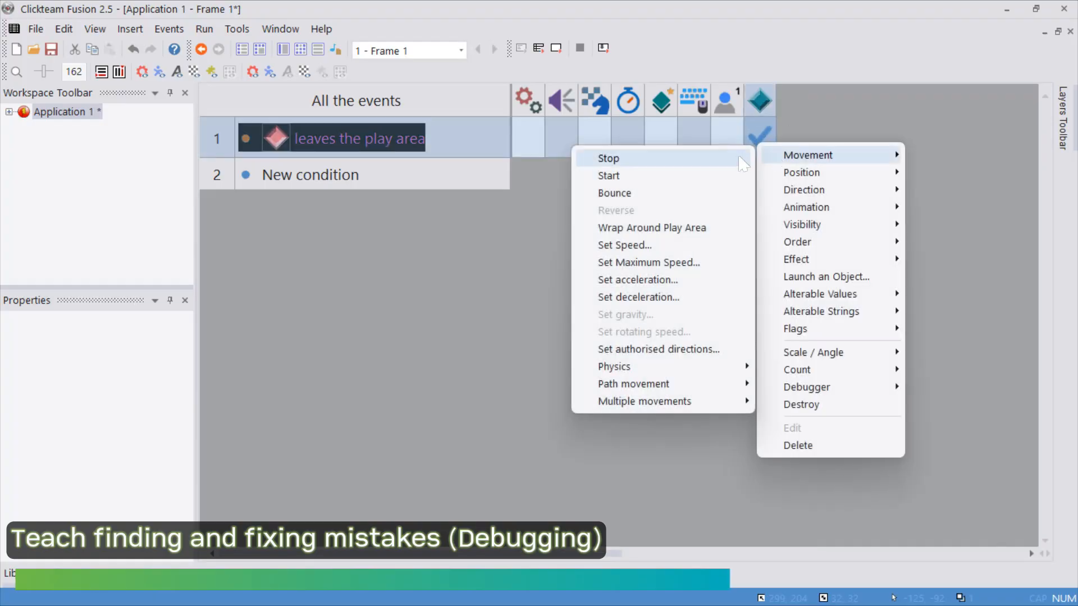
left_click(750, 160)
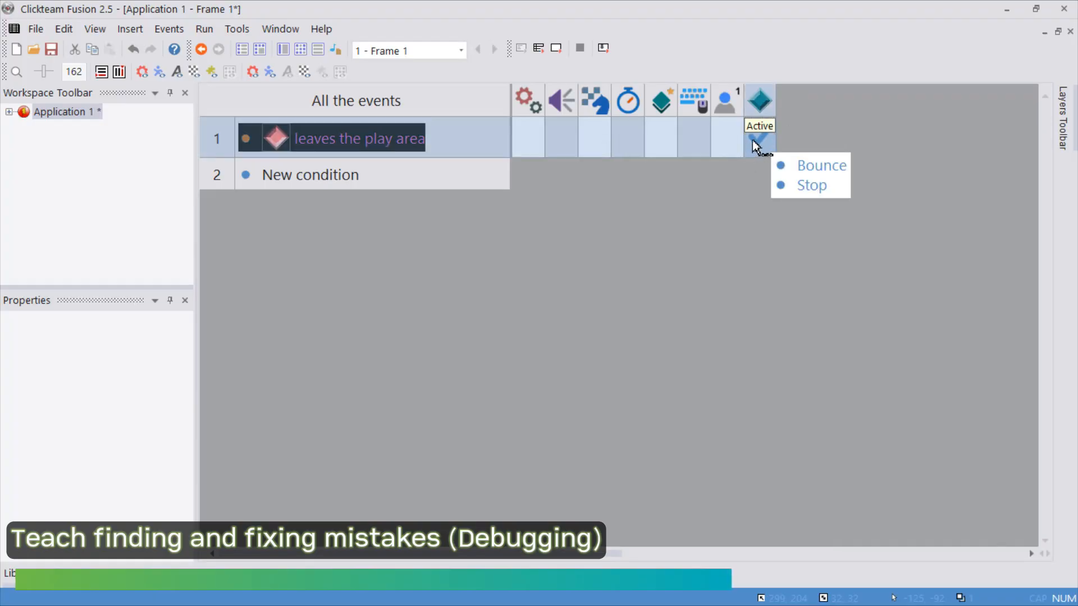
left_click(757, 145)
right_click(757, 144)
mouse_move(820, 443)
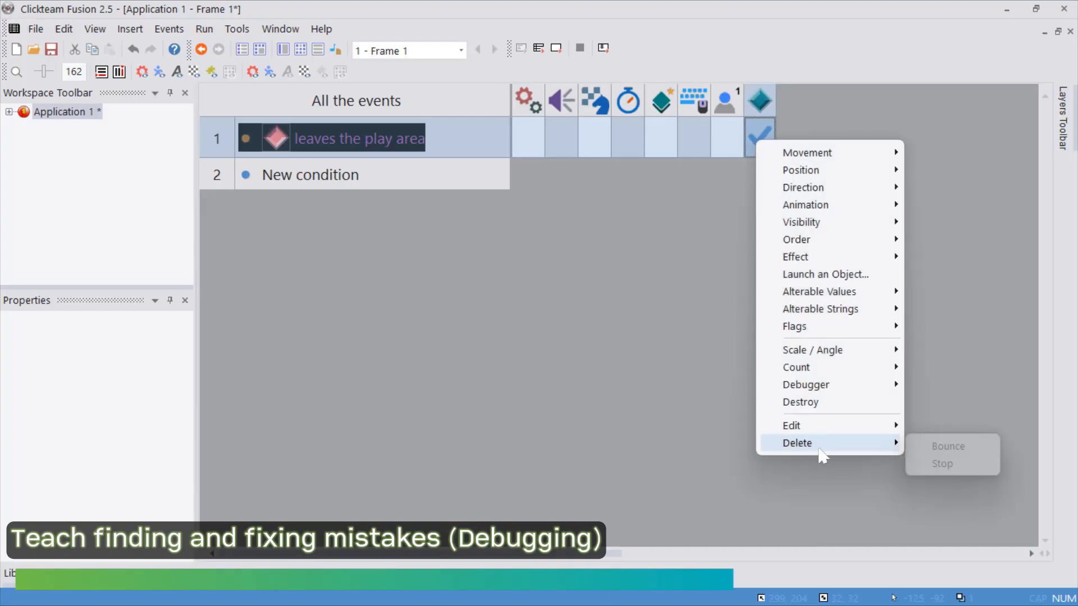
left_click(938, 449)
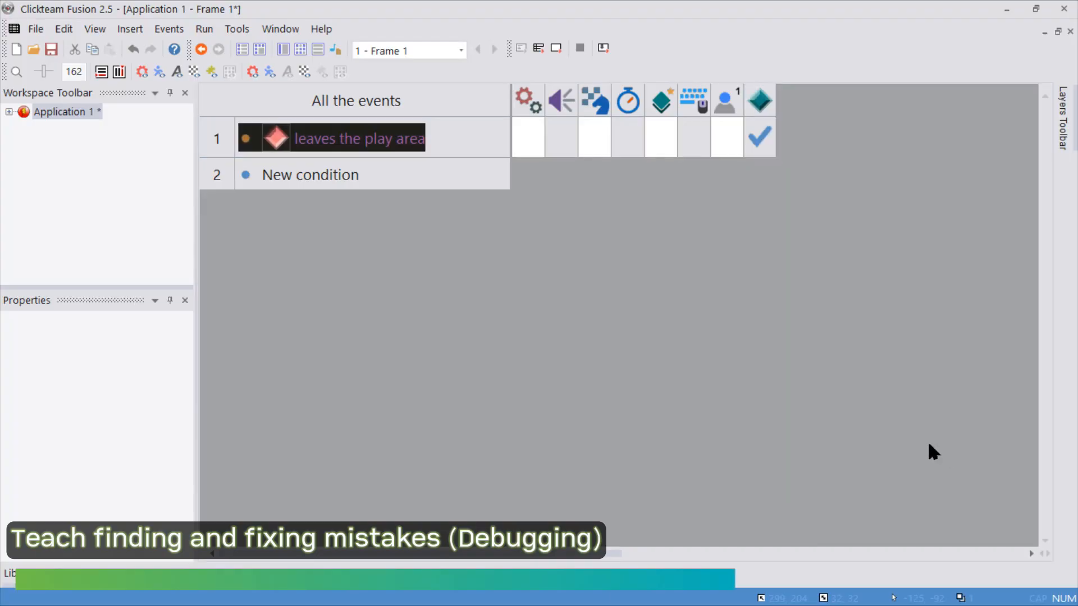
- Replace the Active object's Stop action in event 1 with the Wrap Around Play Area movement action
left_click(726, 147)
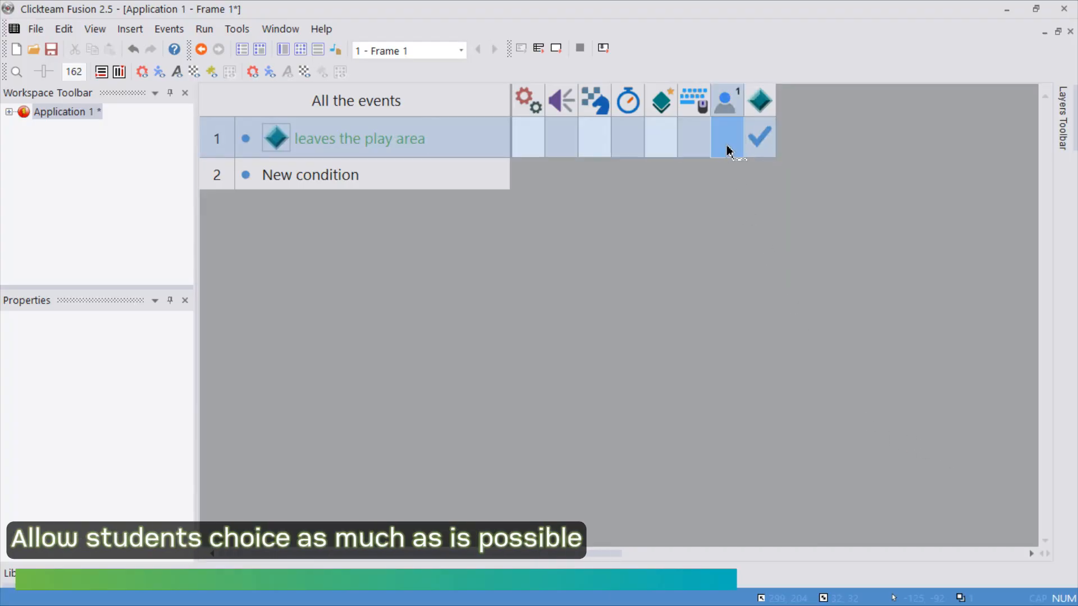
left_click(756, 147)
mouse_move(859, 157)
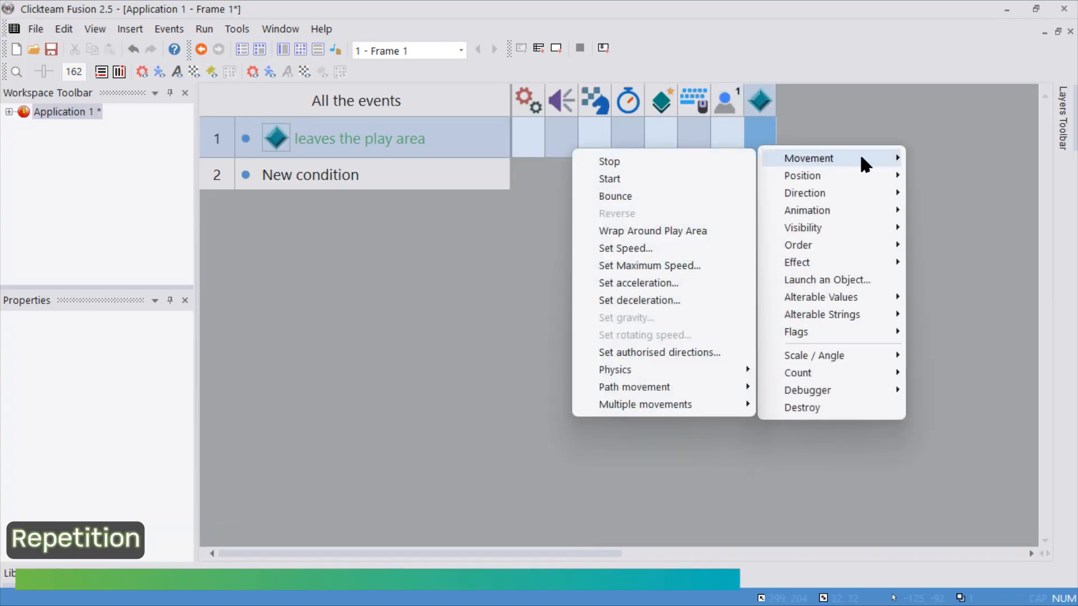
left_click(698, 231)
- Run the application to test the wrap-around behaviour and close the running window
left_click(215, 34)
left_click(241, 70)
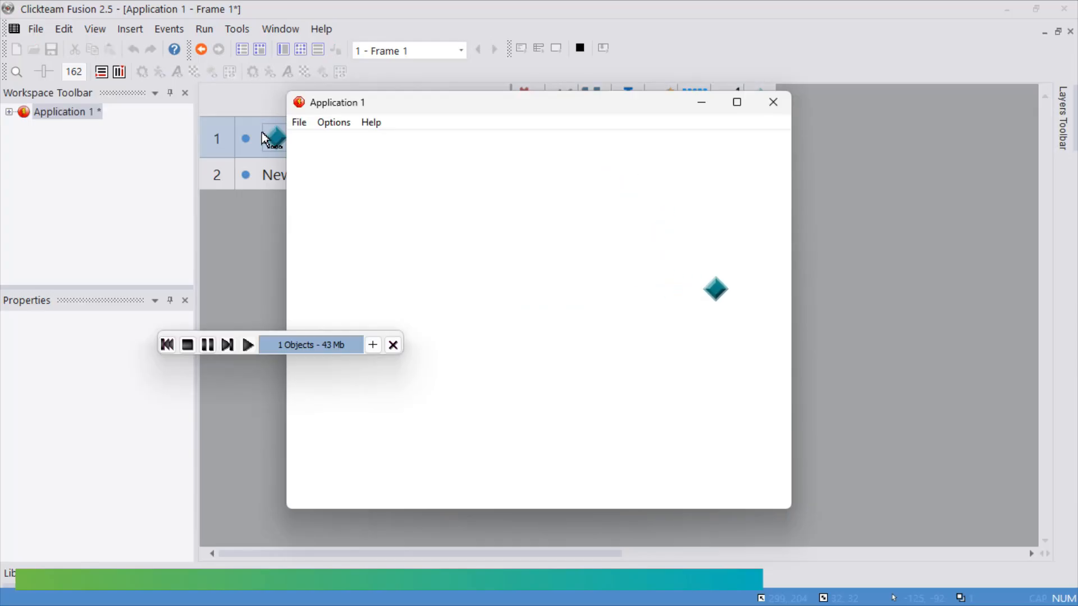
left_click(773, 102)
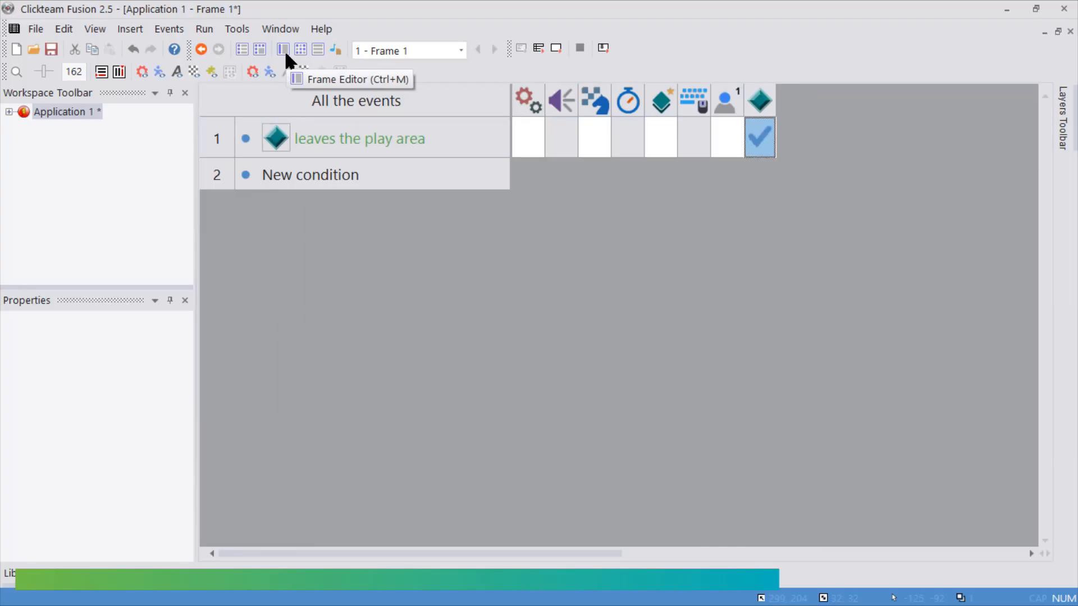
- In the Frame Editor, insert a second Active object to the right of the first, and shift the original slightly up and left
left_click(134, 120)
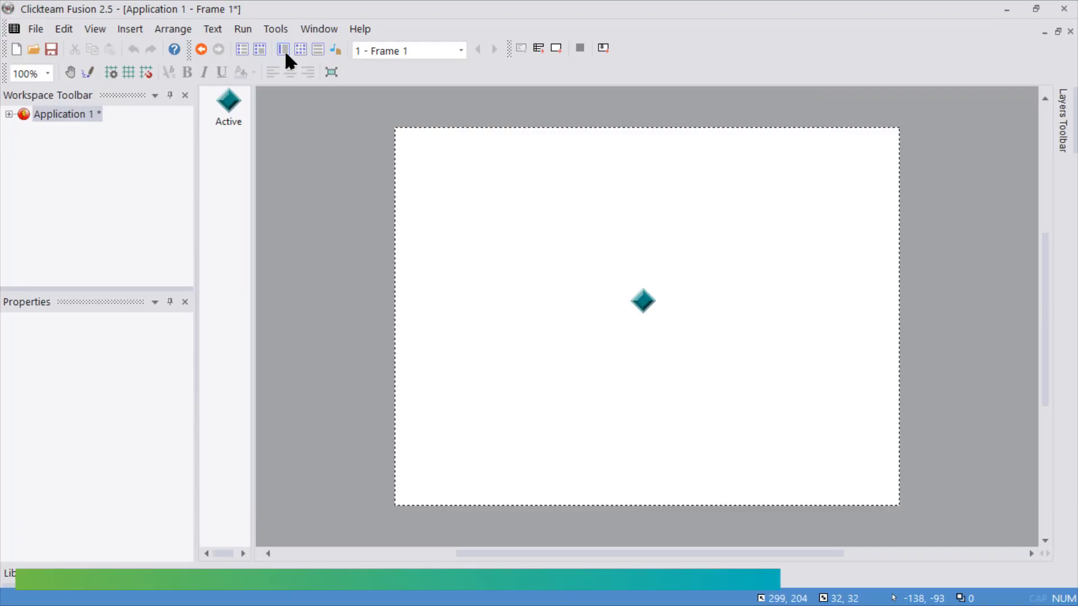
left_click(130, 30)
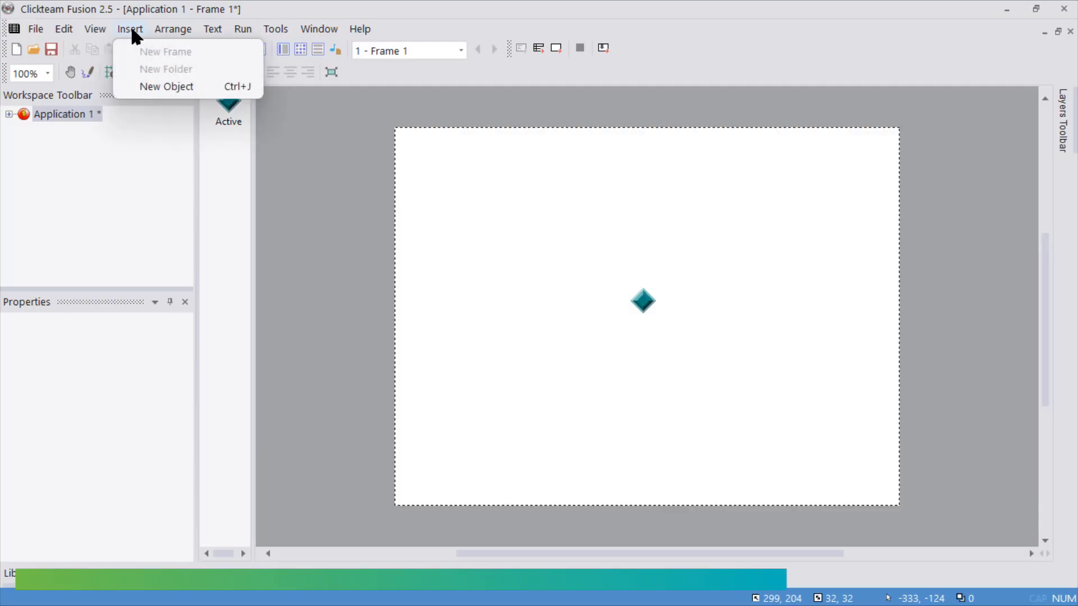
left_click(155, 87)
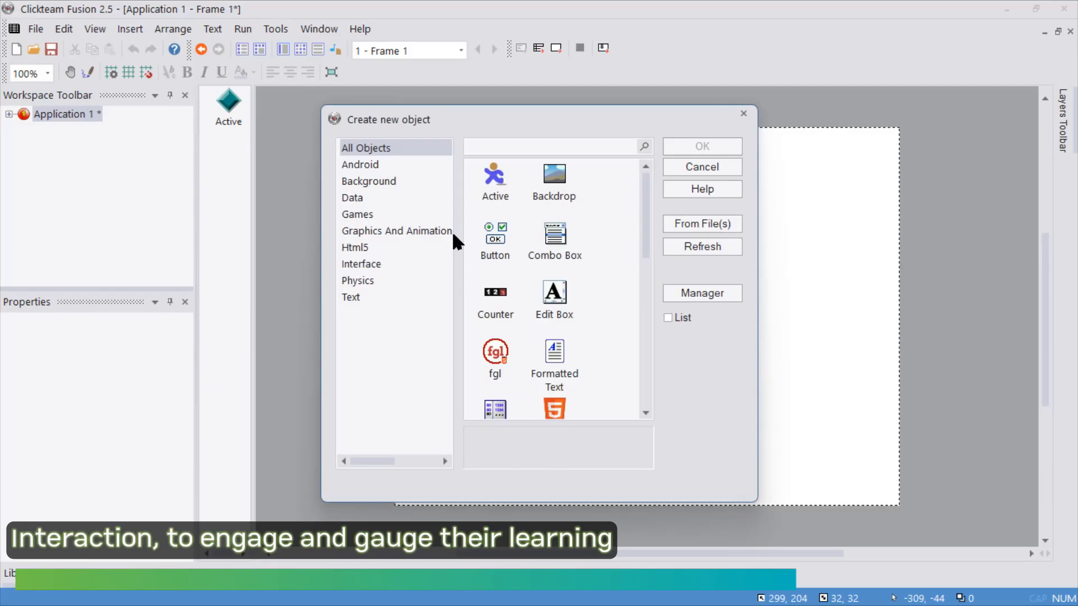
left_click(488, 188)
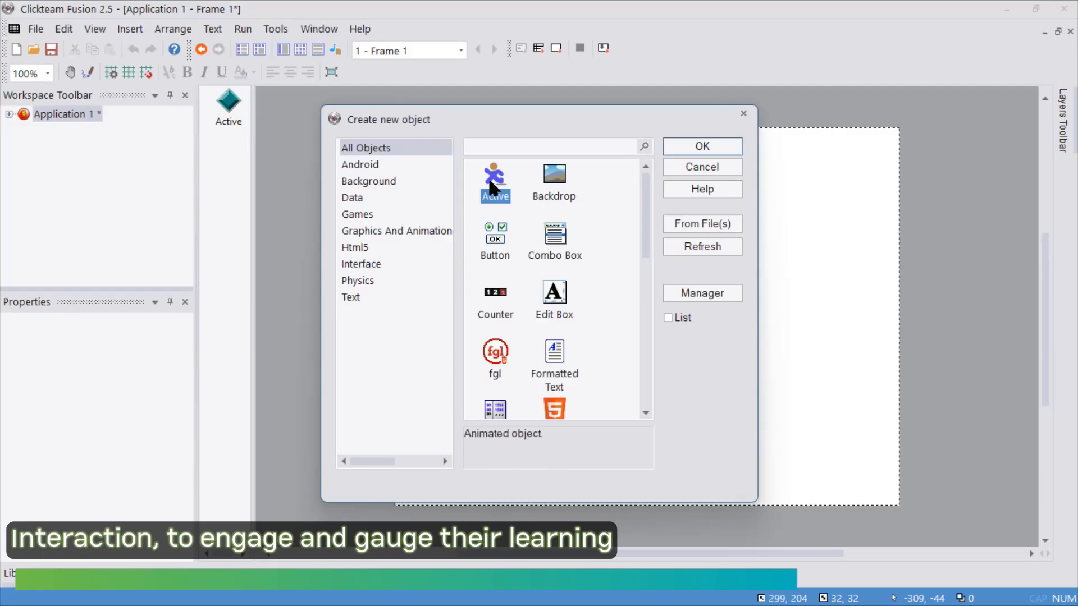
left_click(679, 147)
left_click(694, 294)
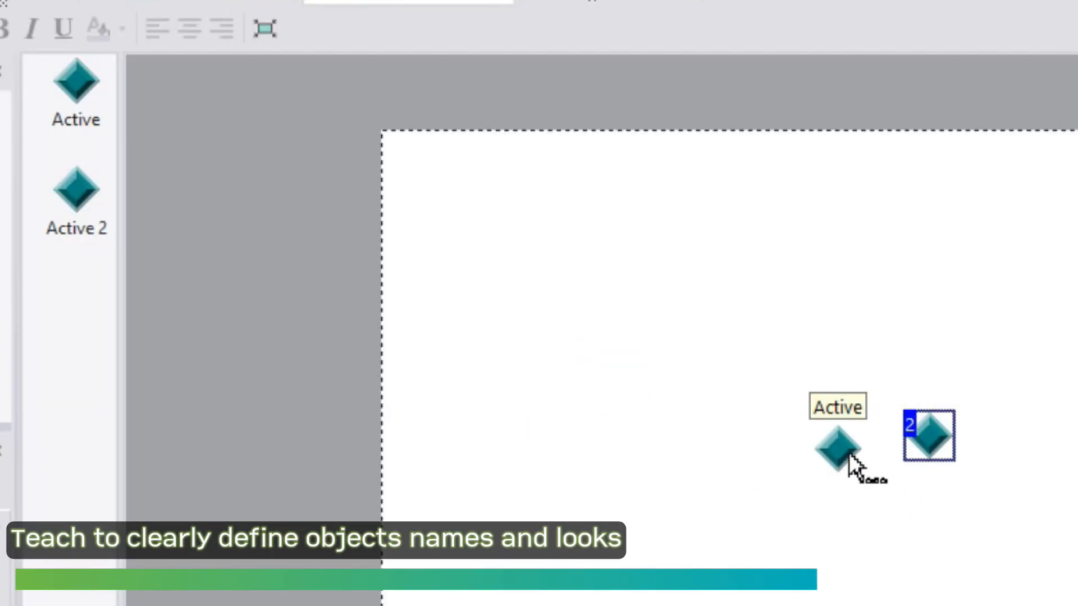
left_click_drag(844, 453, 814, 441)
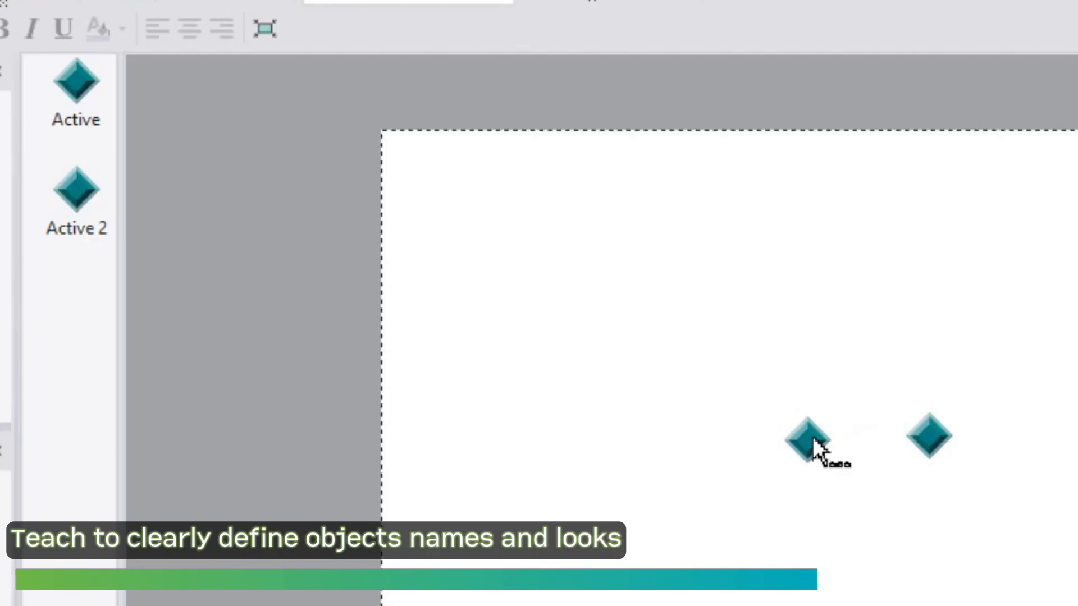
- Try to rename the original Active object as p1
left_click(925, 437)
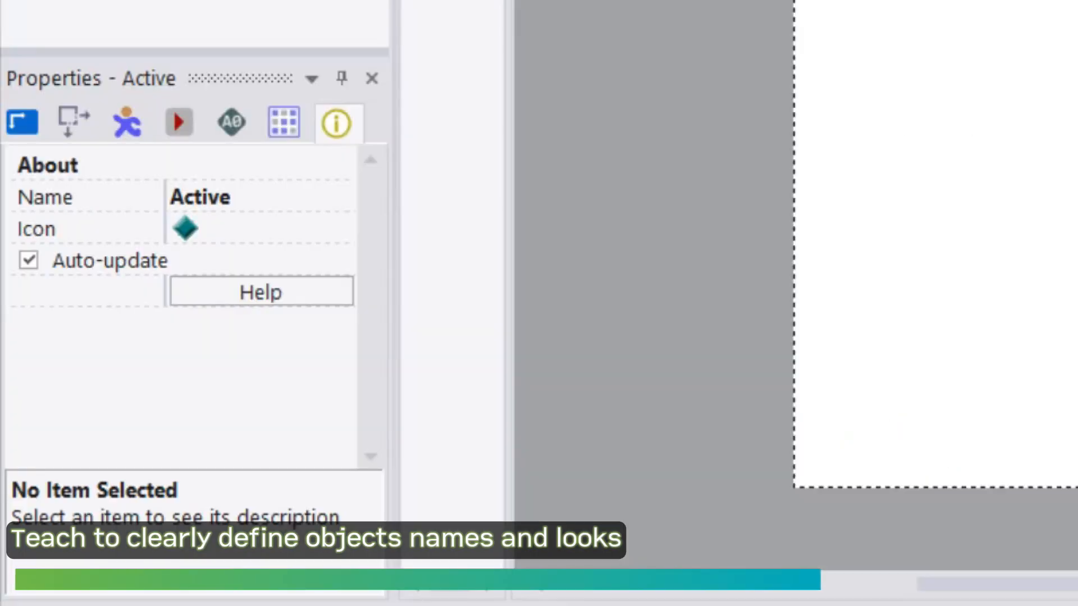
left_click(224, 203)
type("p1")
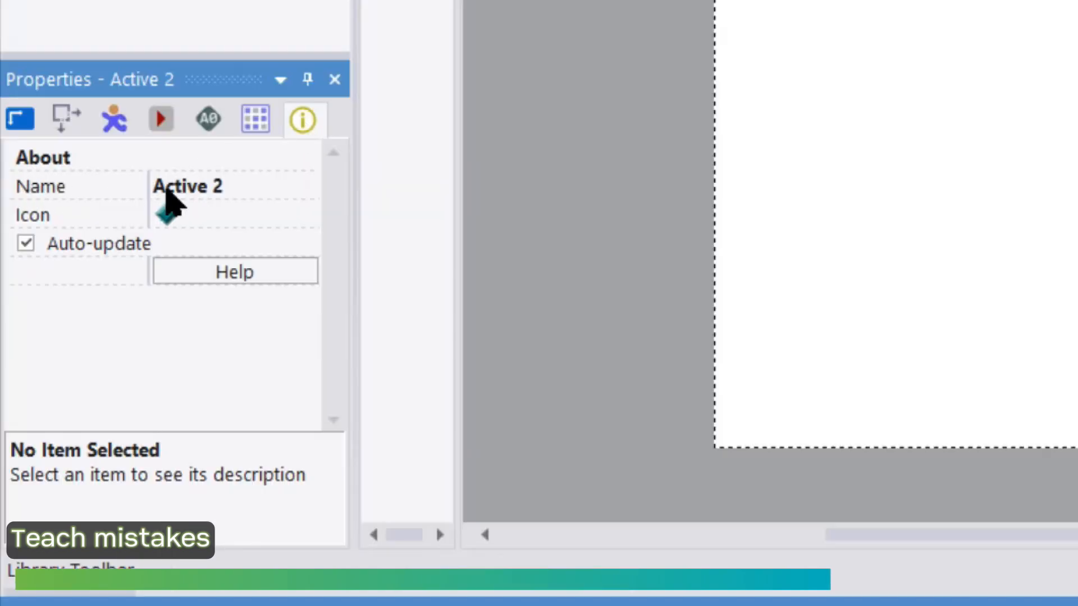
- Rename the Active 2 object as bad and the original Active object as p1
left_click(182, 188)
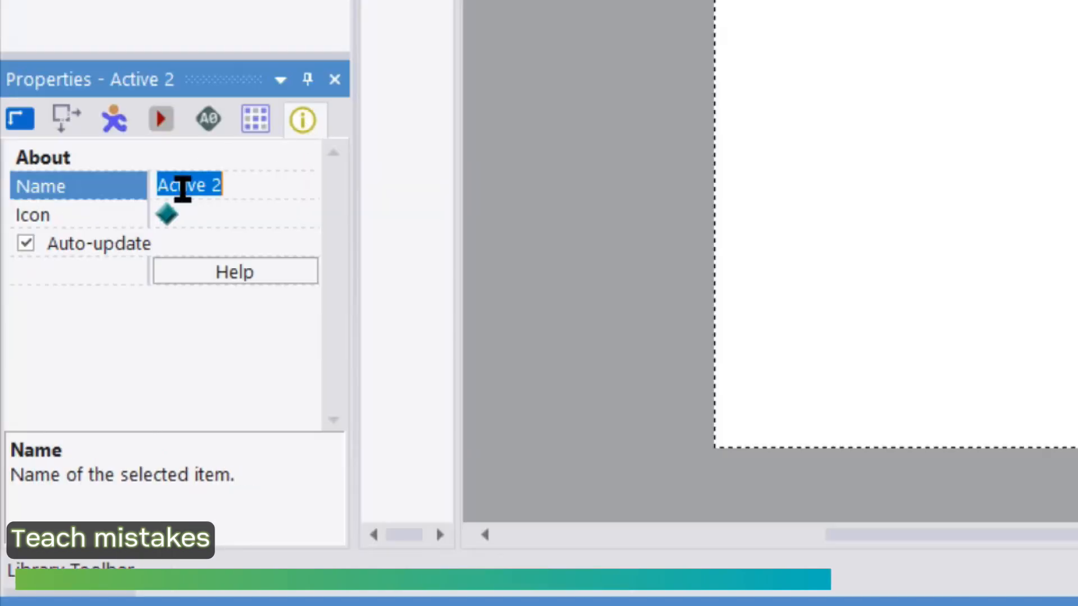
type("bad")
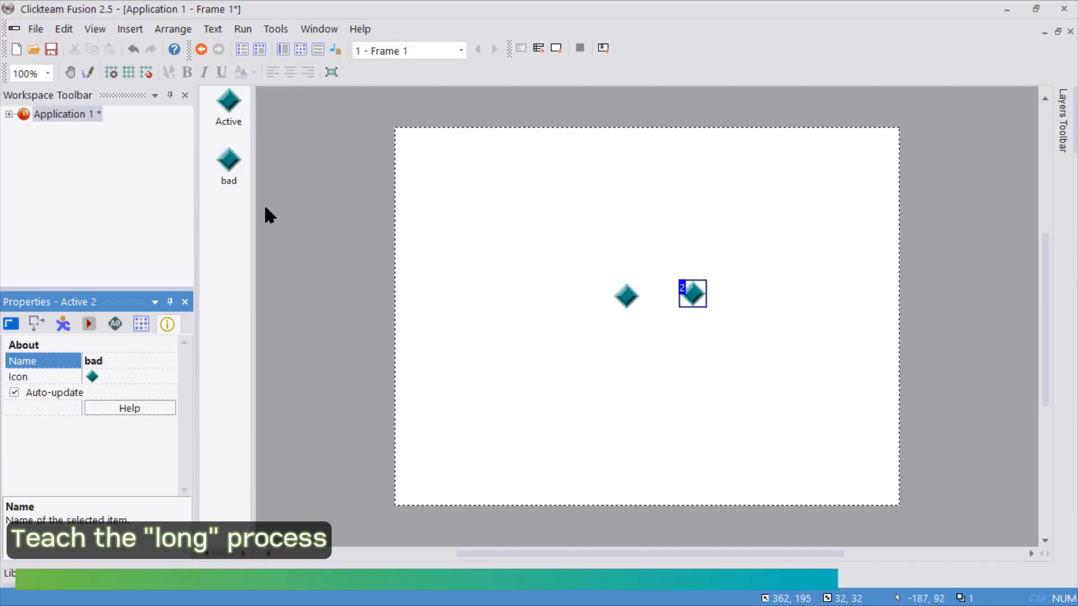
left_click(230, 103)
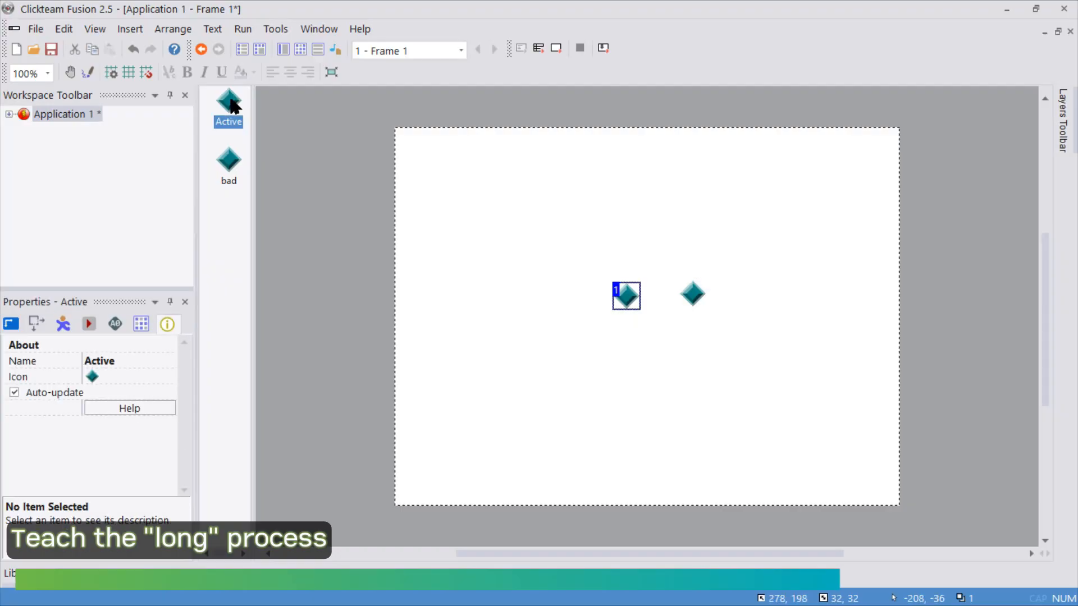
left_click(110, 363)
type("p1")
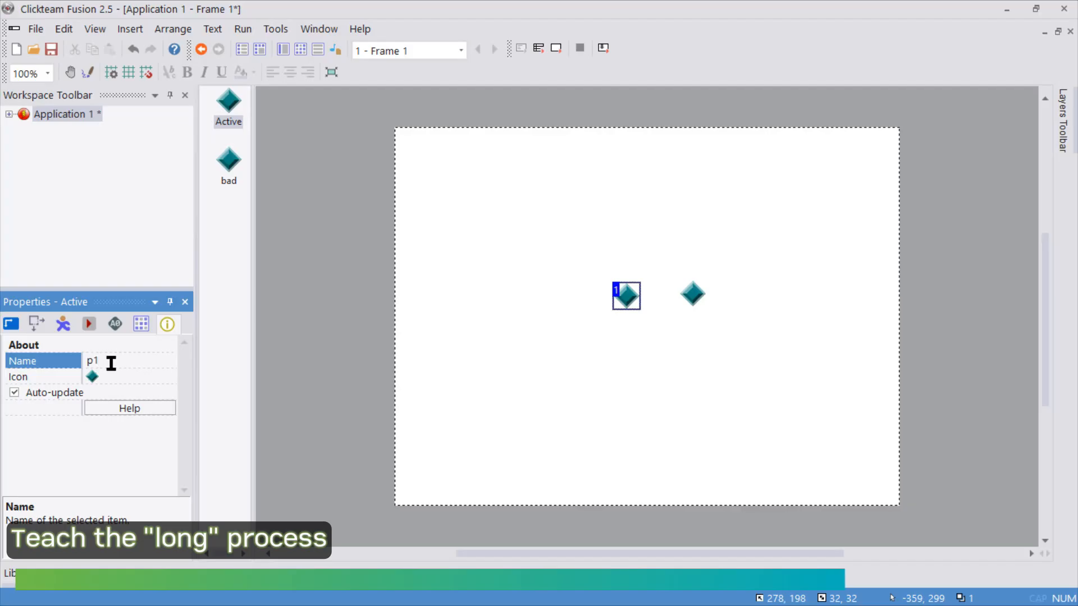
key("Return")
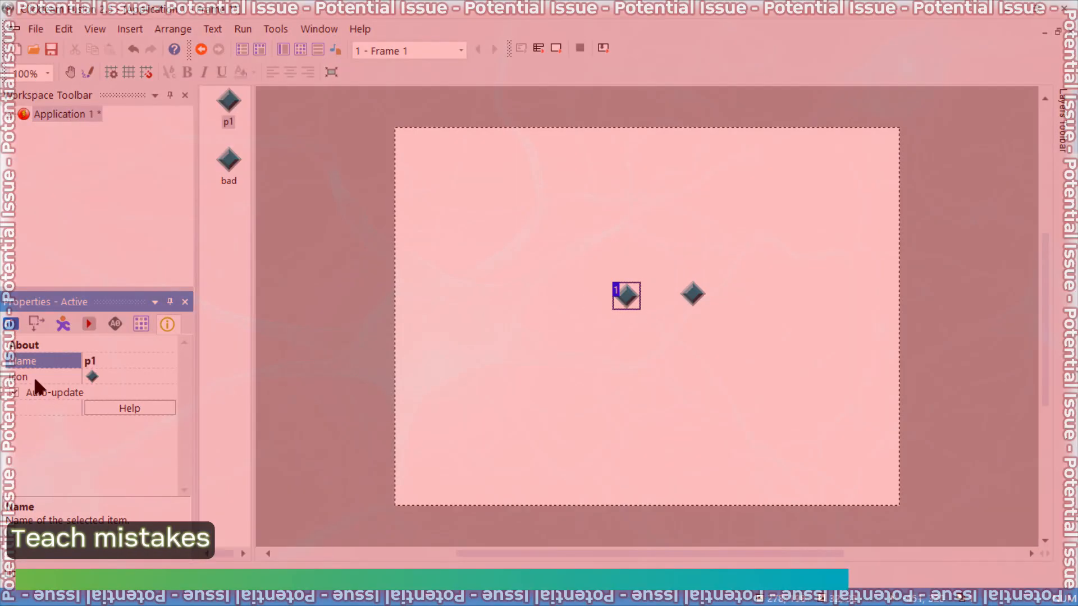
left_click(99, 372)
left_click(150, 380)
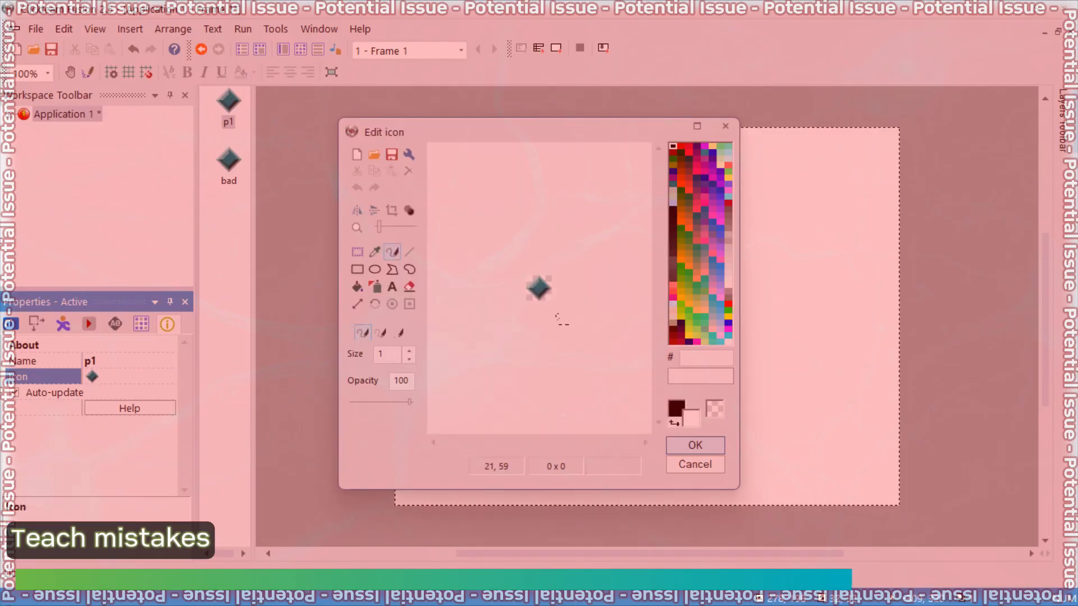
left_click(675, 468)
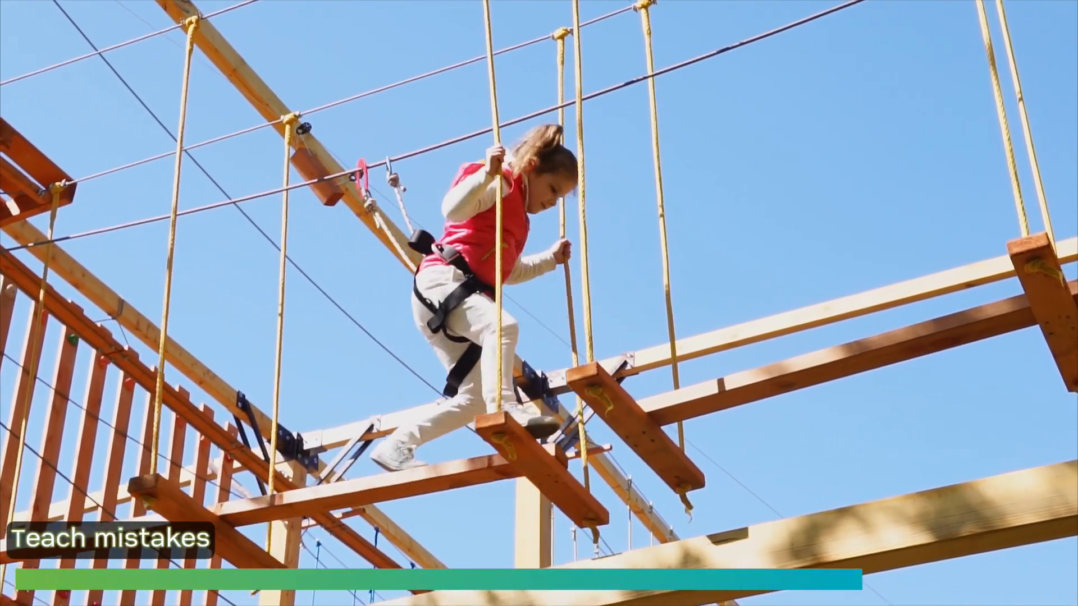
right_click(620, 289)
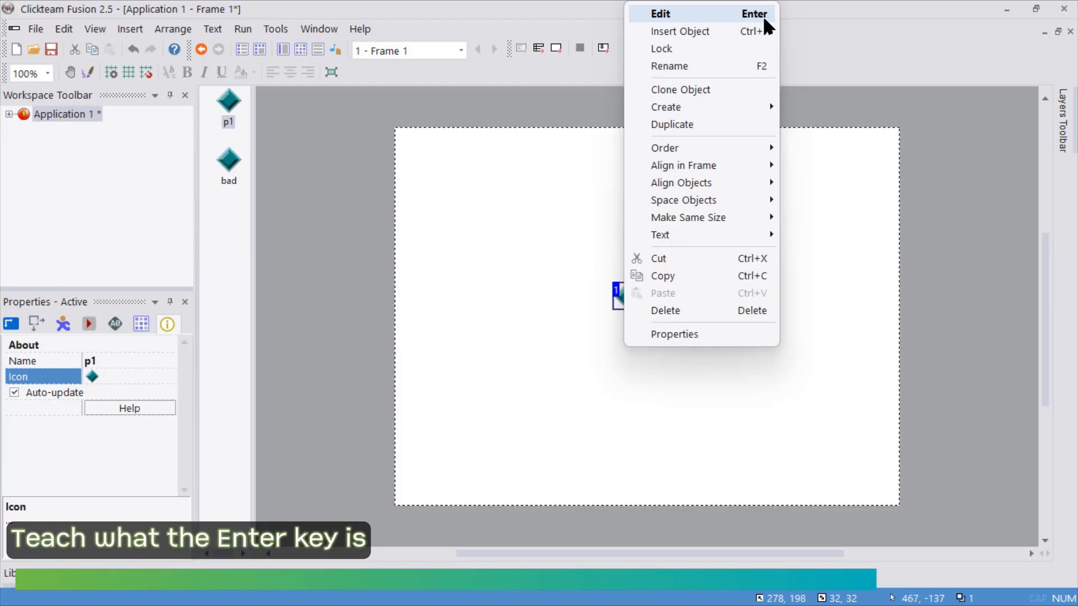
left_click(595, 306)
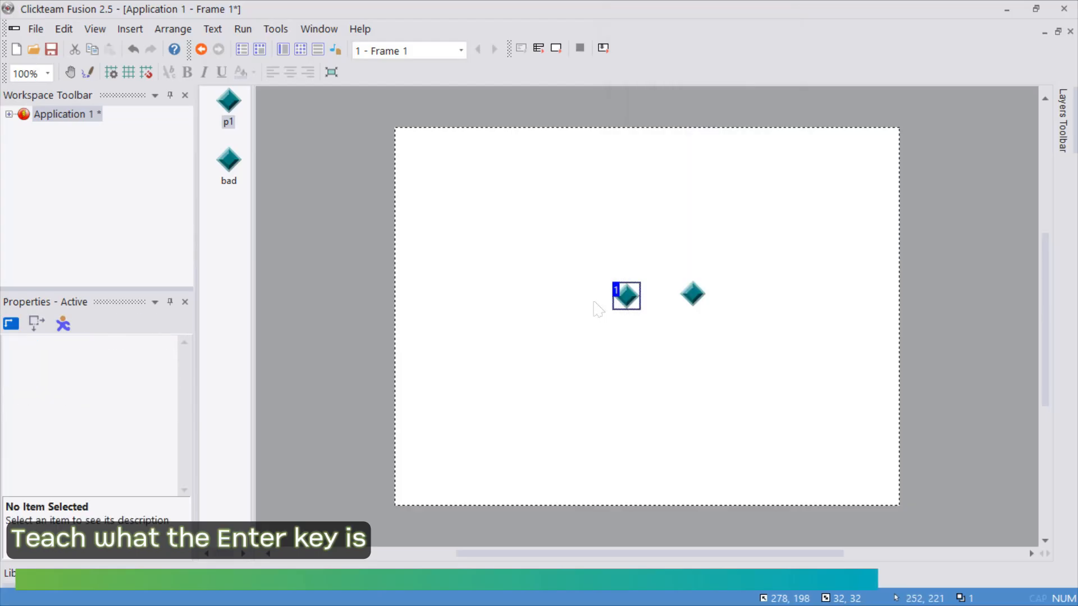
- Fill the p1 object's whole diamond with green 5F9B00 at tolerance 100 and draw a black smiley face on it
left_click(628, 303)
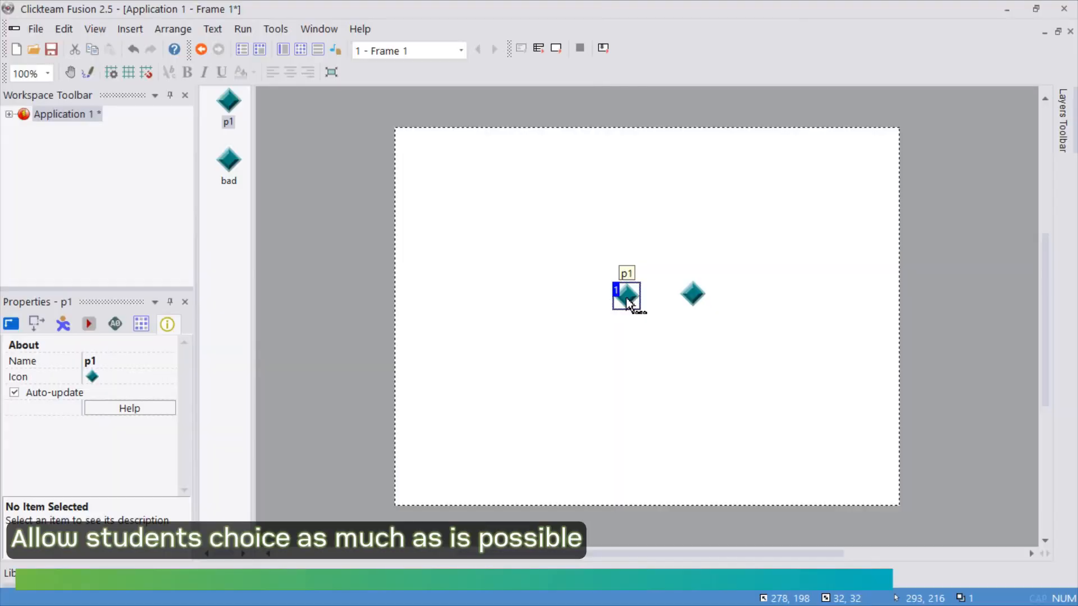
double_click(623, 295)
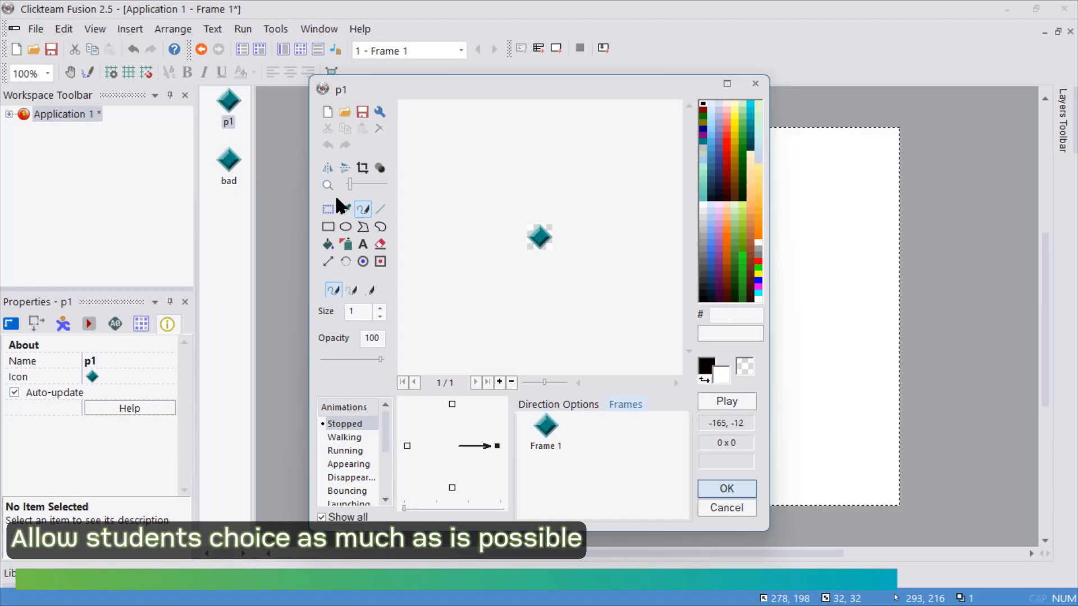
scroll(518, 245, "up", 1)
scroll(518, 245, "up", 2)
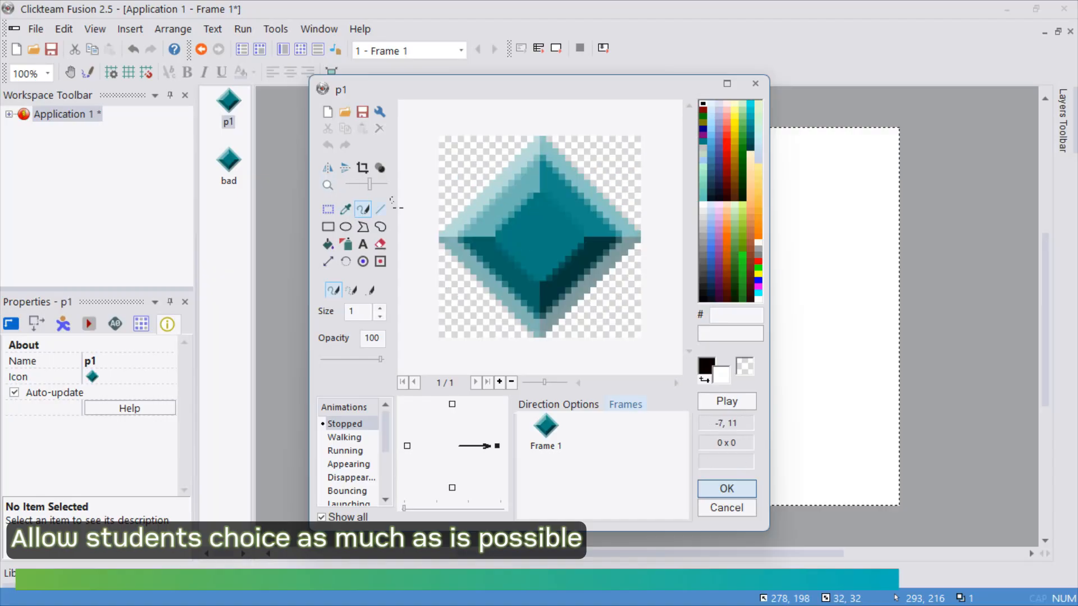
left_click_drag(367, 185, 368, 186)
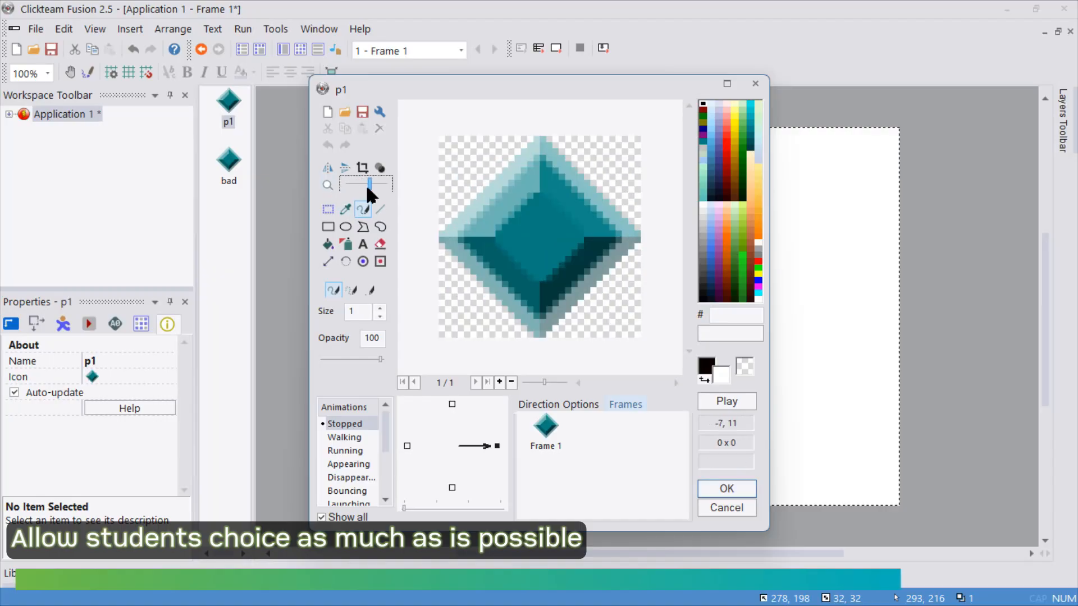
left_click(326, 245)
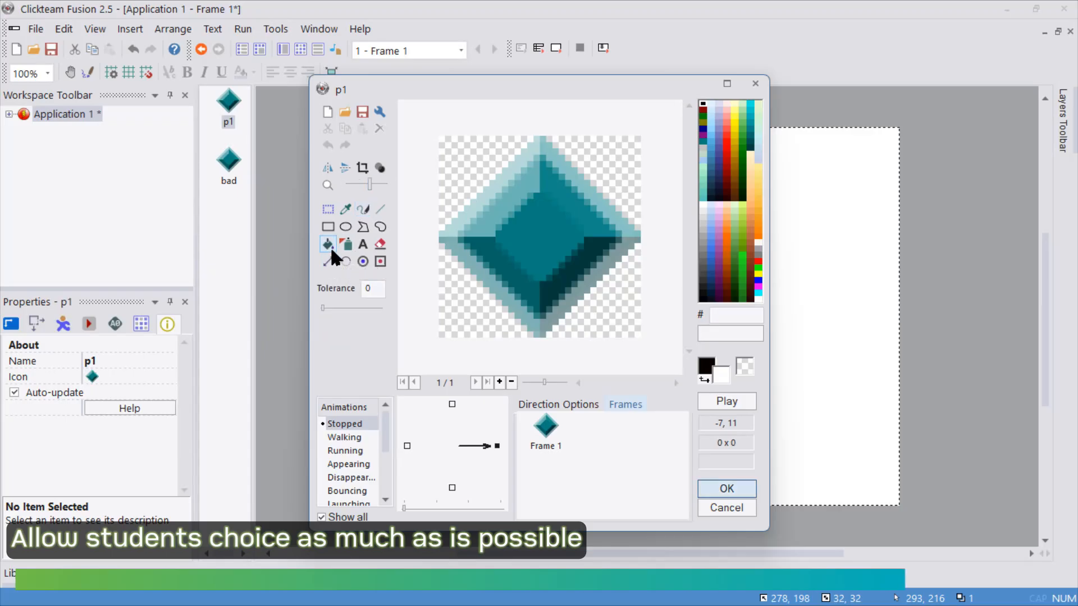
right_click(743, 248)
left_click_drag(323, 309, 387, 308)
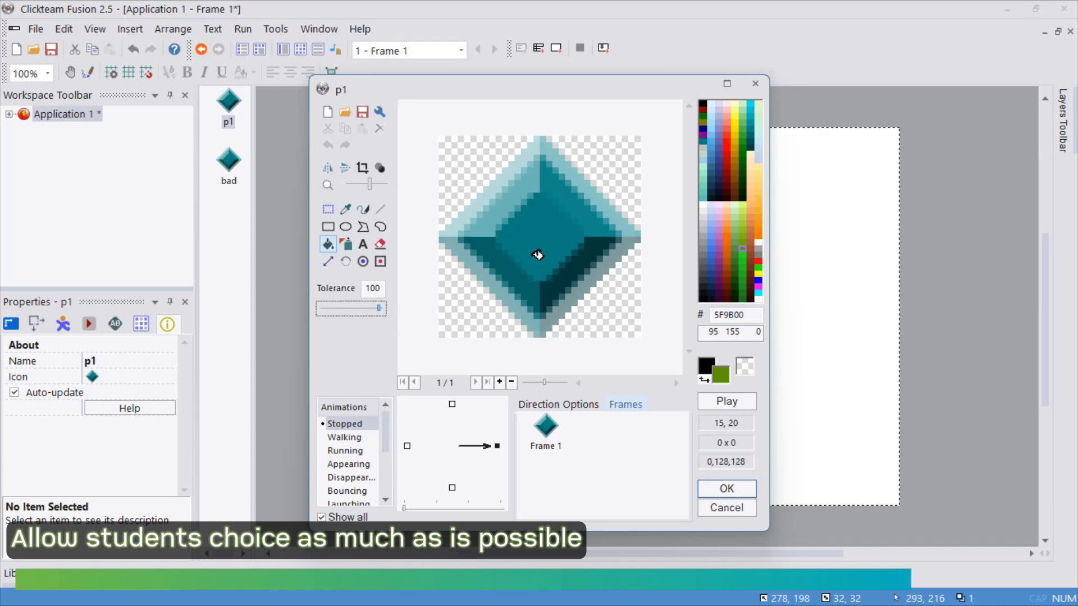
right_click(541, 282)
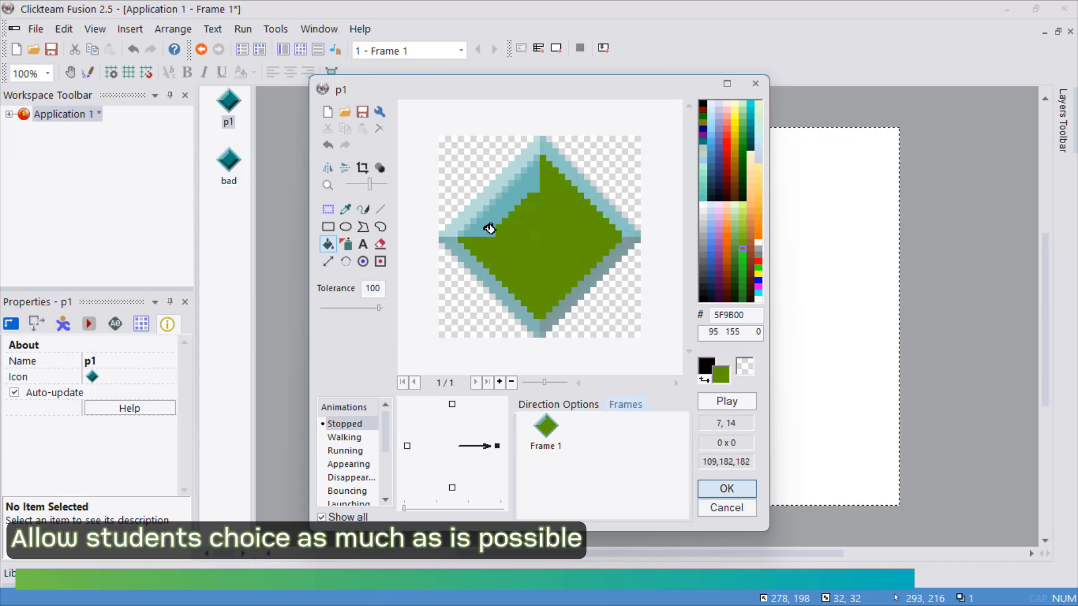
right_click(489, 229)
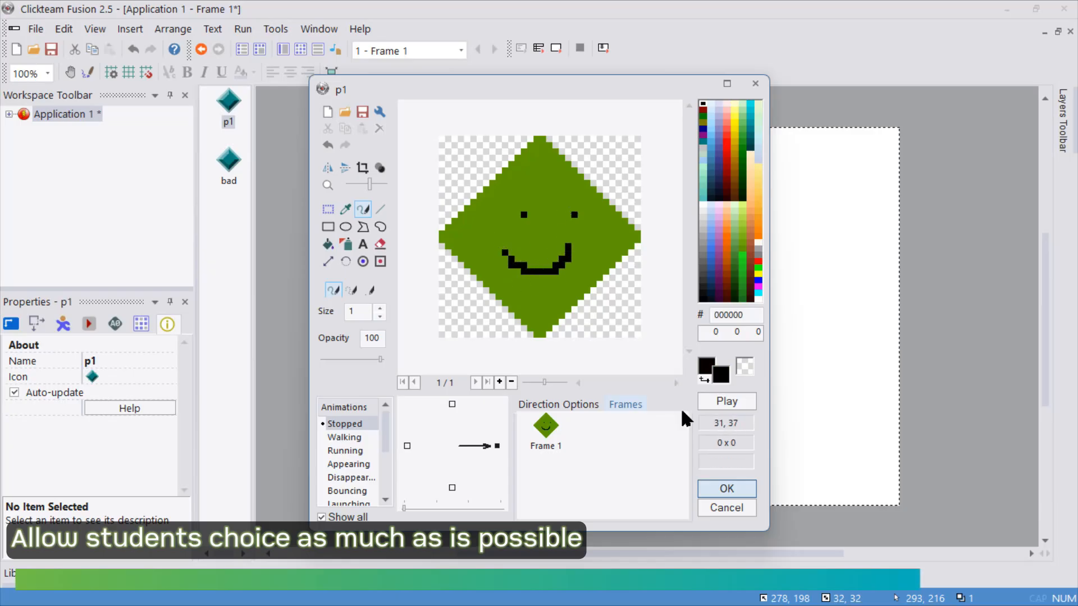
left_click(723, 488)
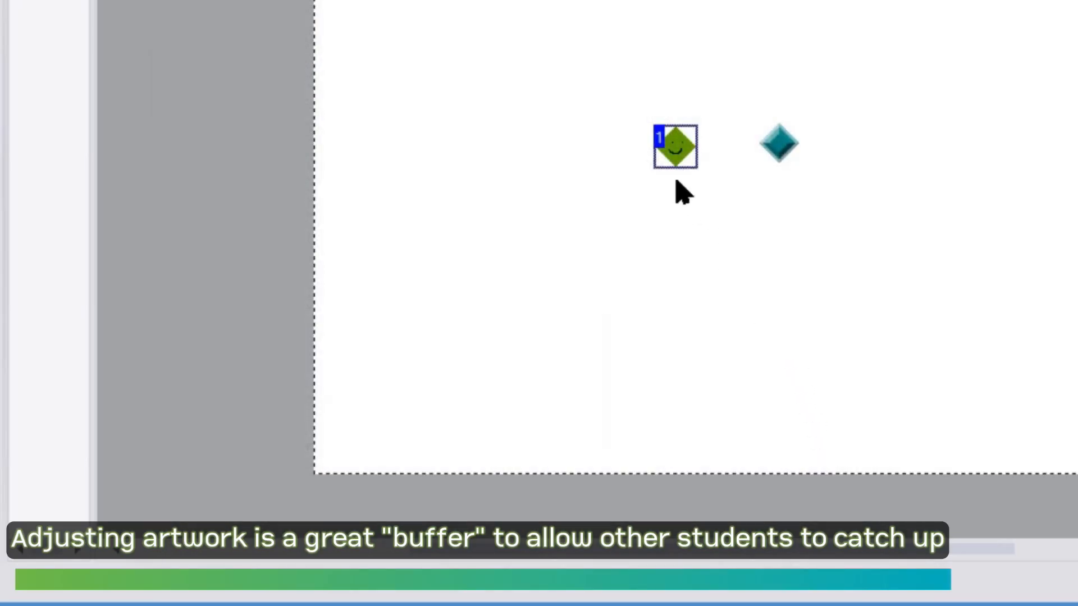
- Repaint the bad object red with a black angry face and set its movement type to Bouncing Ball
left_click(779, 145)
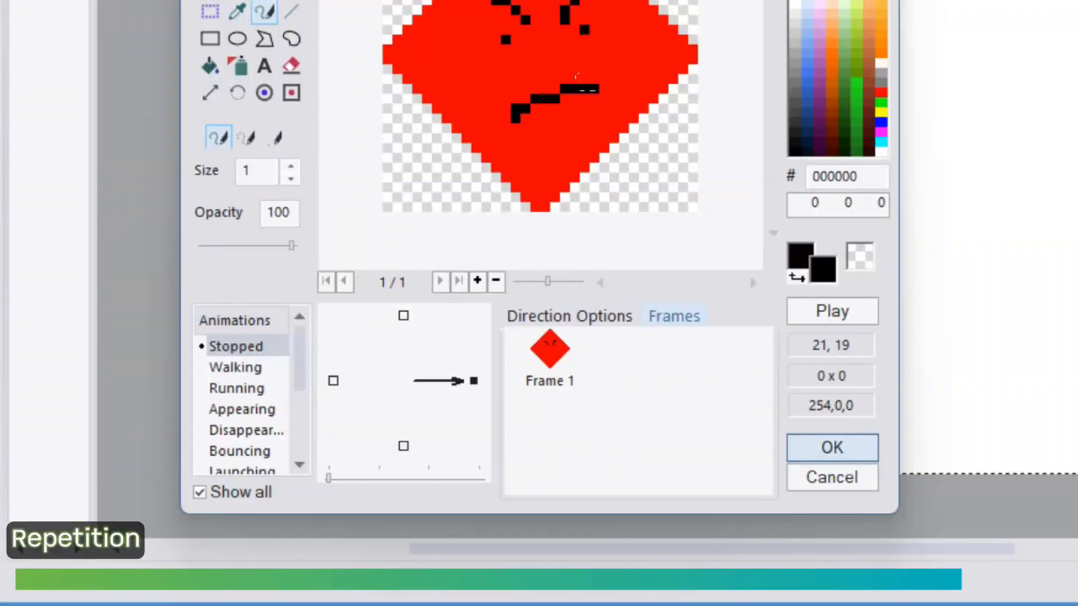
left_click(832, 447)
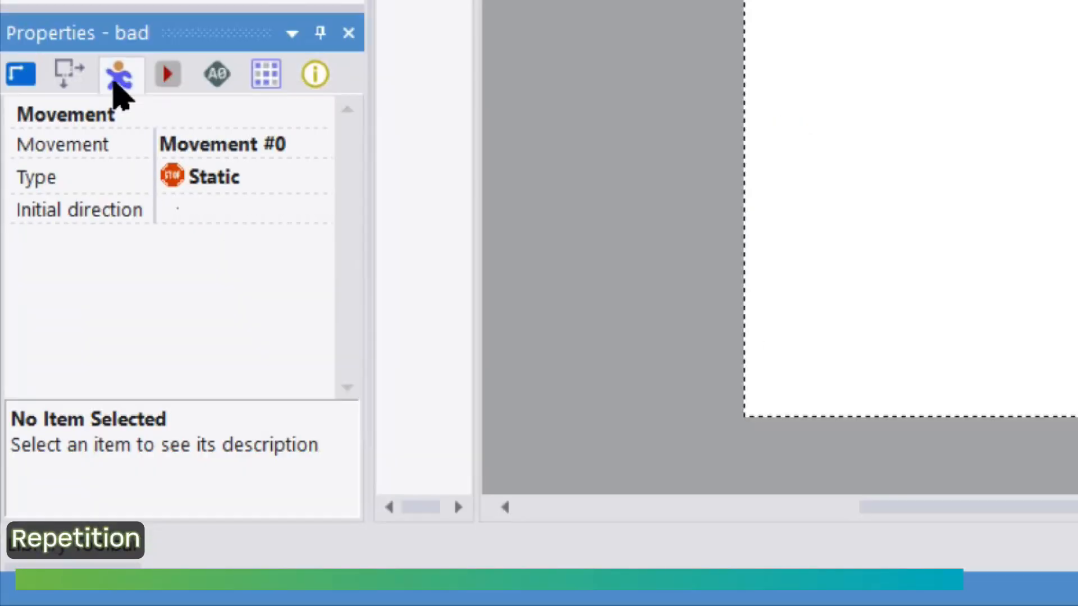
left_click(56, 179)
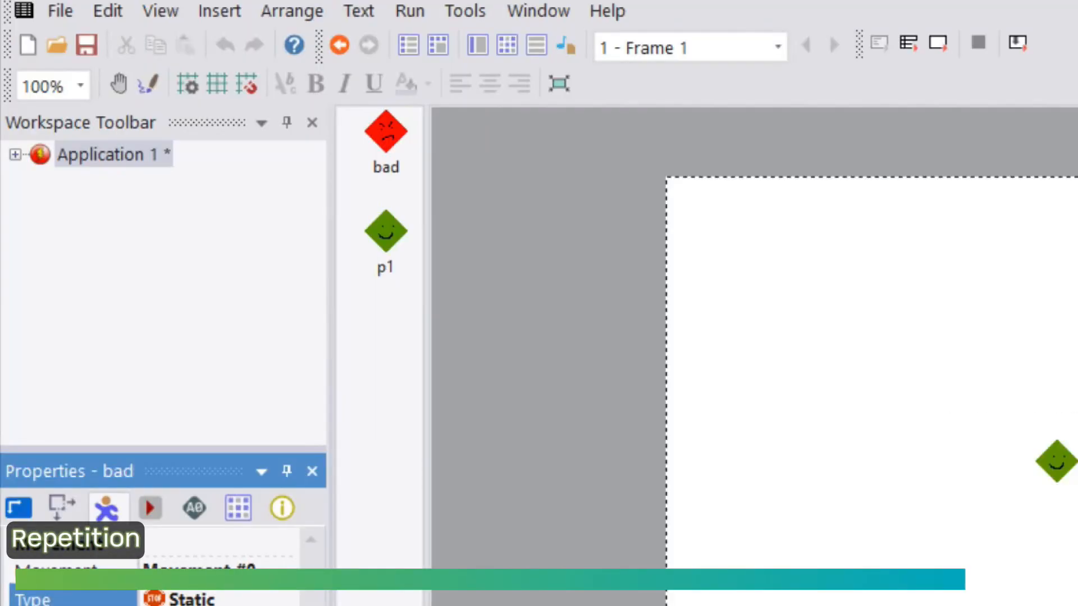
left_click(221, 188)
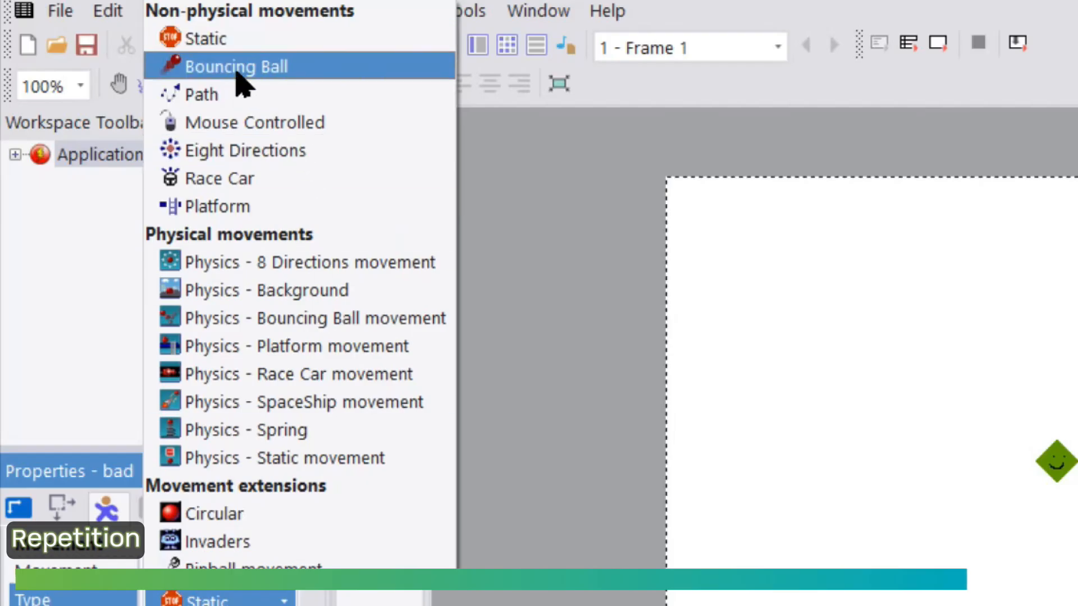
left_click(254, 69)
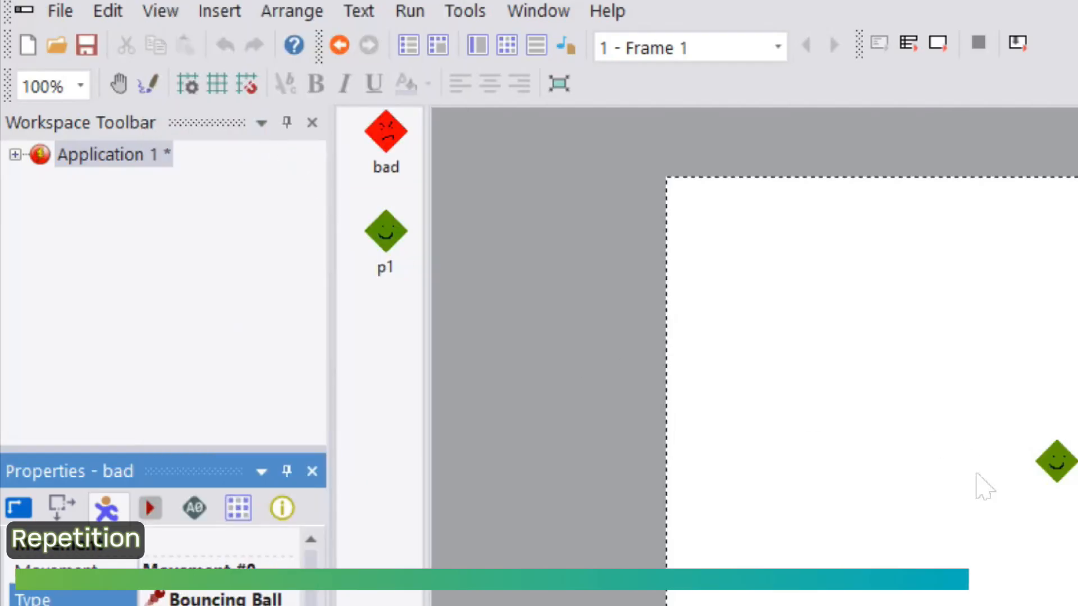
left_click(982, 487)
- Run the application and restart it repeatedly to check the bad object's bouncing movement
left_click(409, 11)
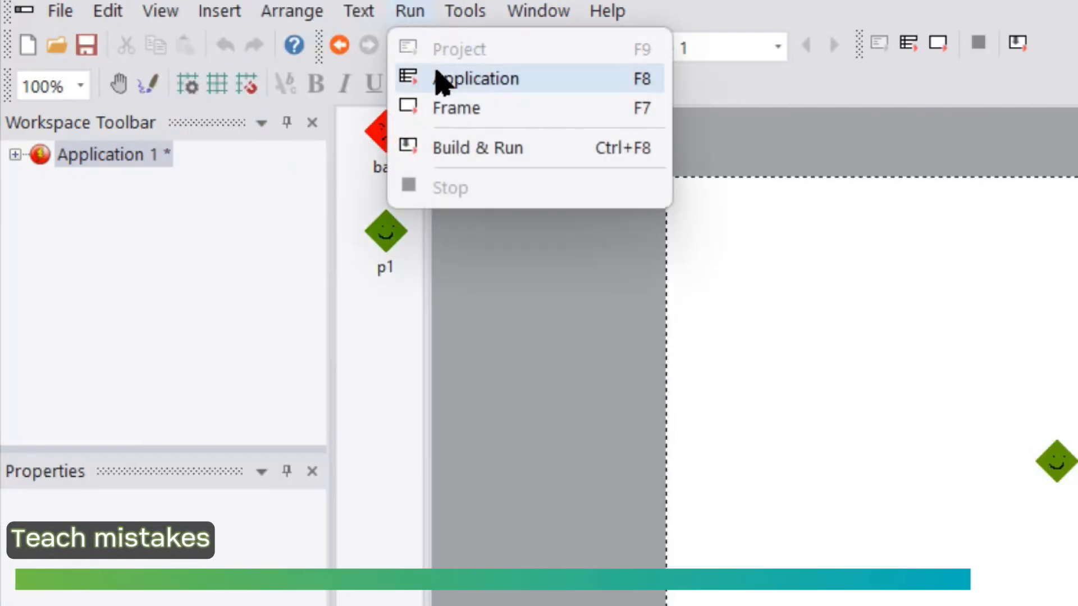
left_click(442, 79)
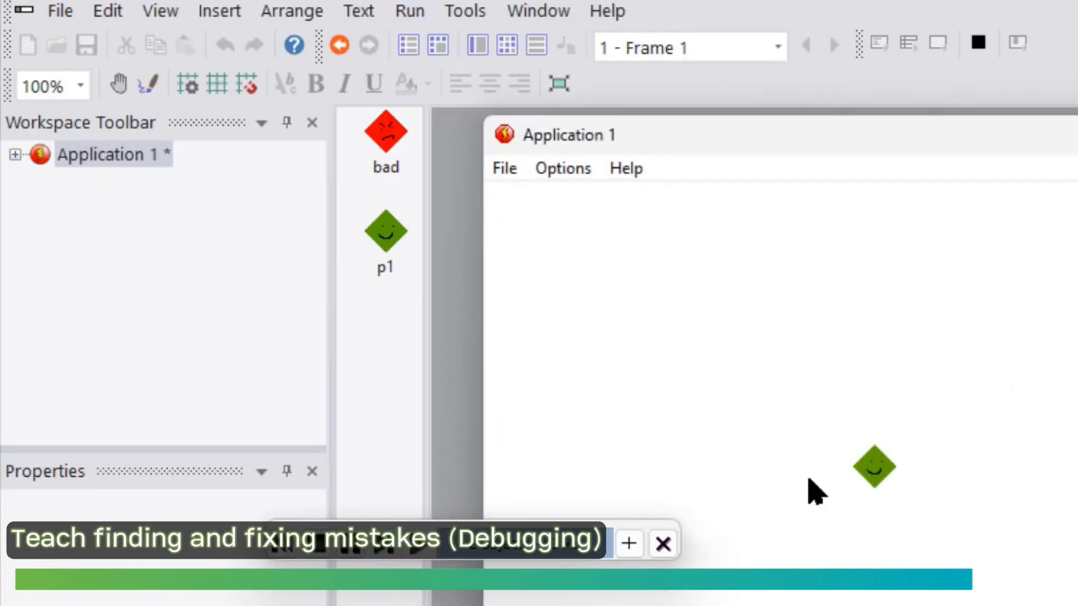
left_click(505, 168)
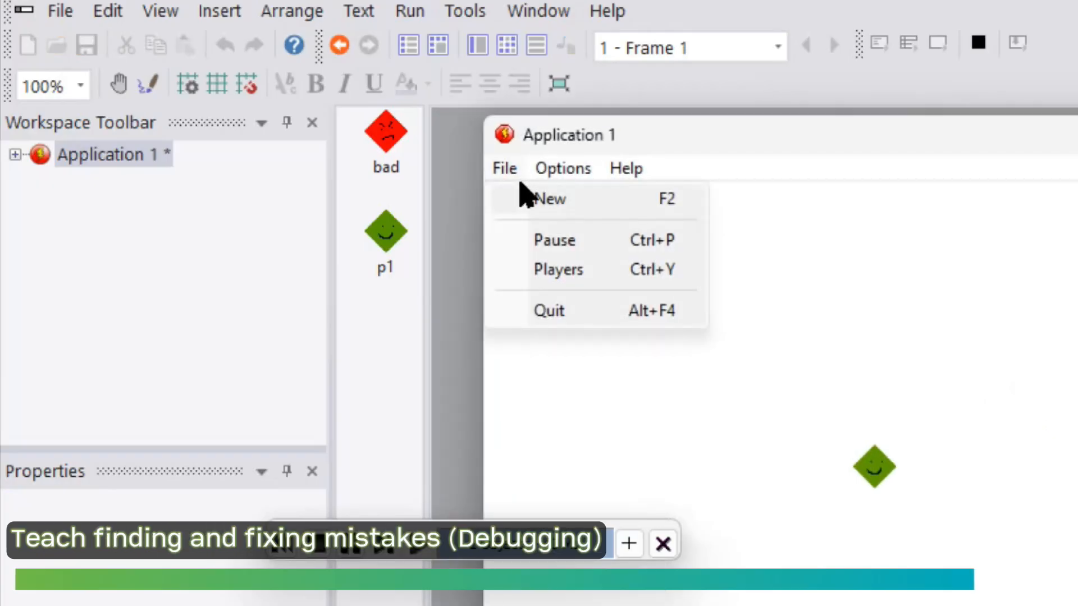
left_click(525, 199)
left_click(505, 170)
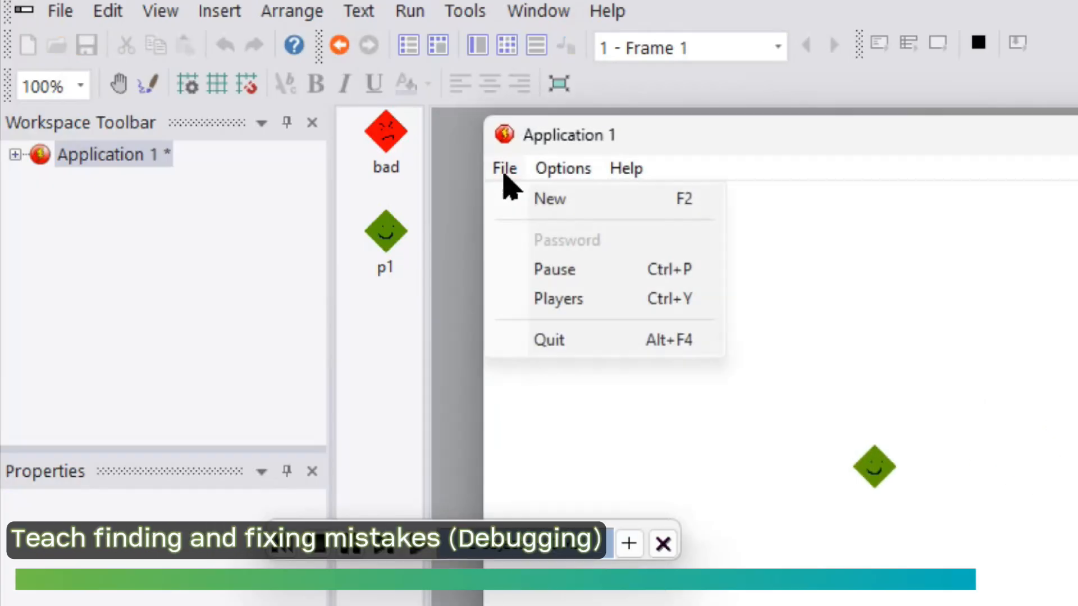
left_click(514, 205)
left_click(510, 174)
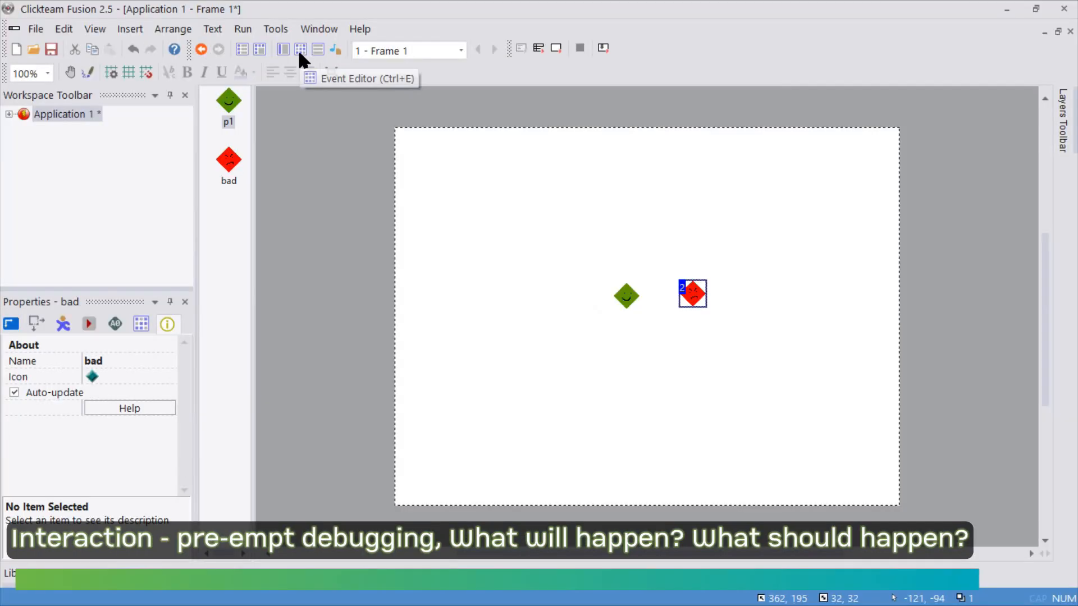
- In the Event Editor, add an event for a collision between p1 and bad that destroys p1
left_click(299, 53)
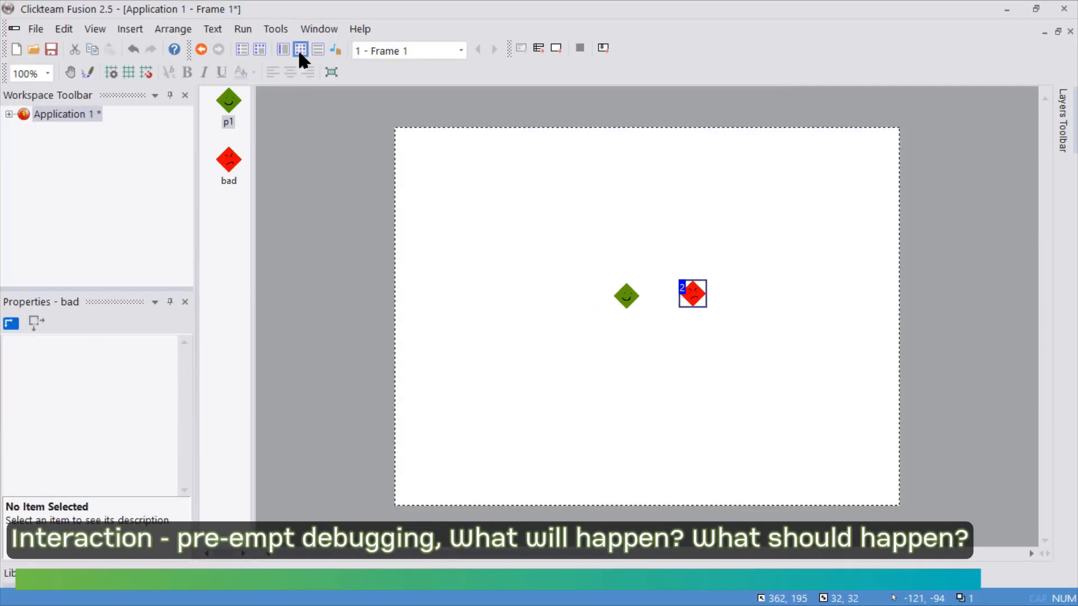
double_click(335, 178)
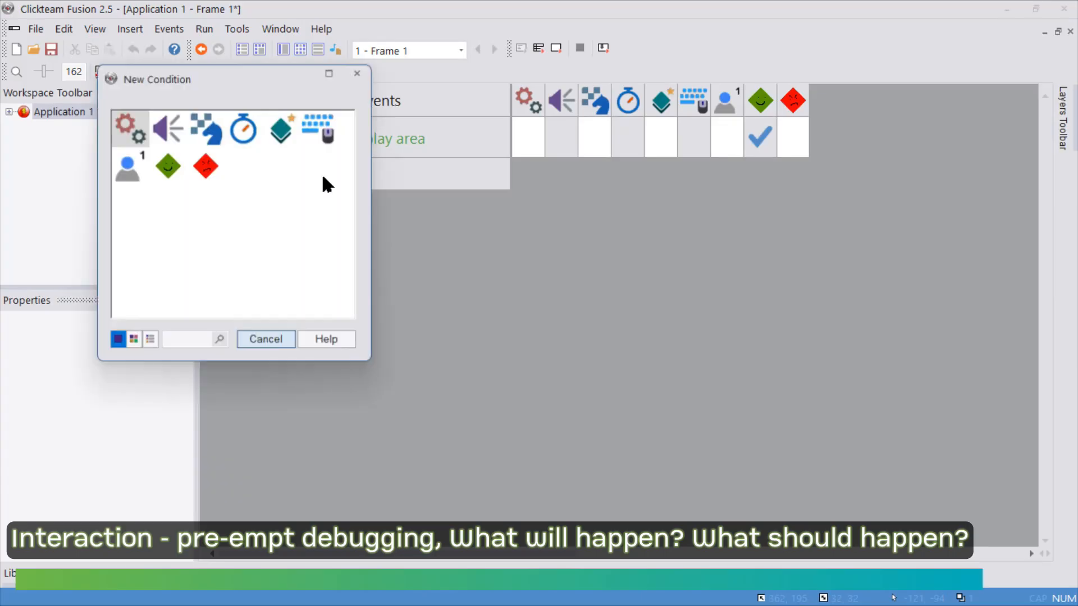
left_click(161, 176)
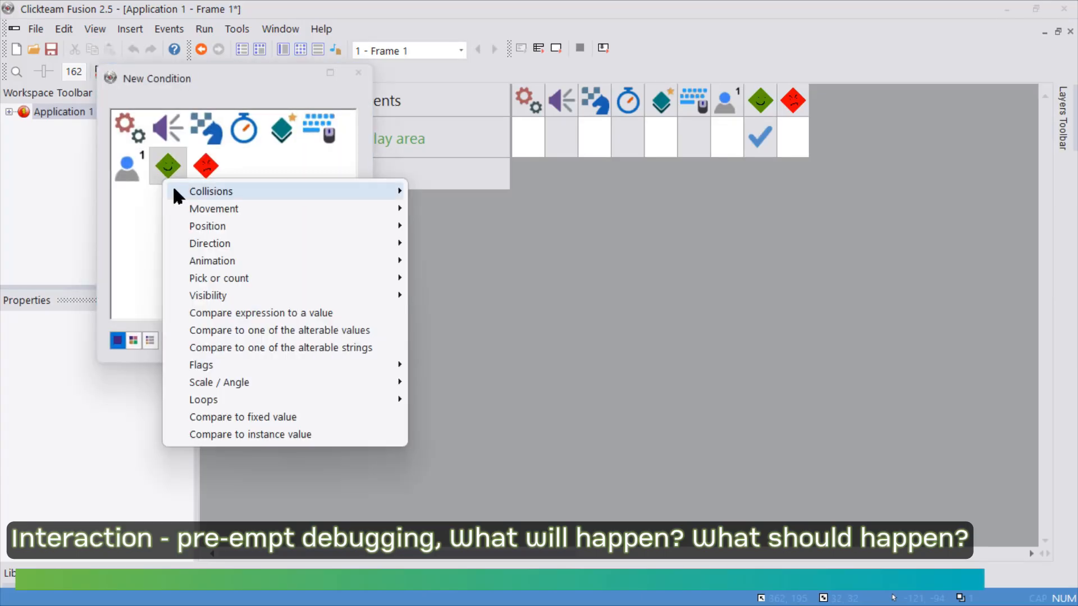
mouse_move(174, 192)
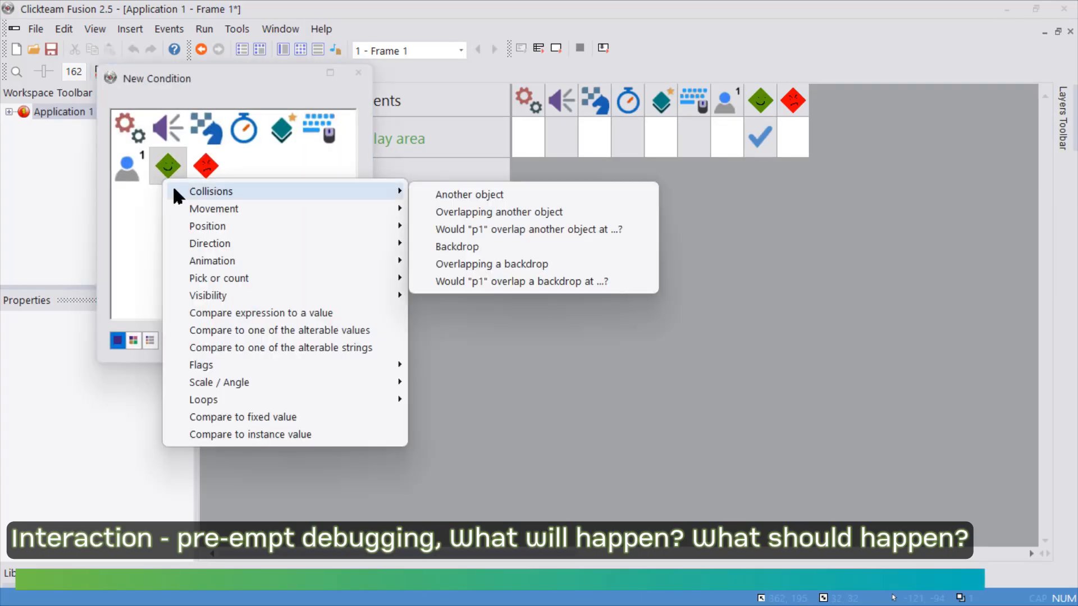
left_click(445, 194)
left_click(177, 140)
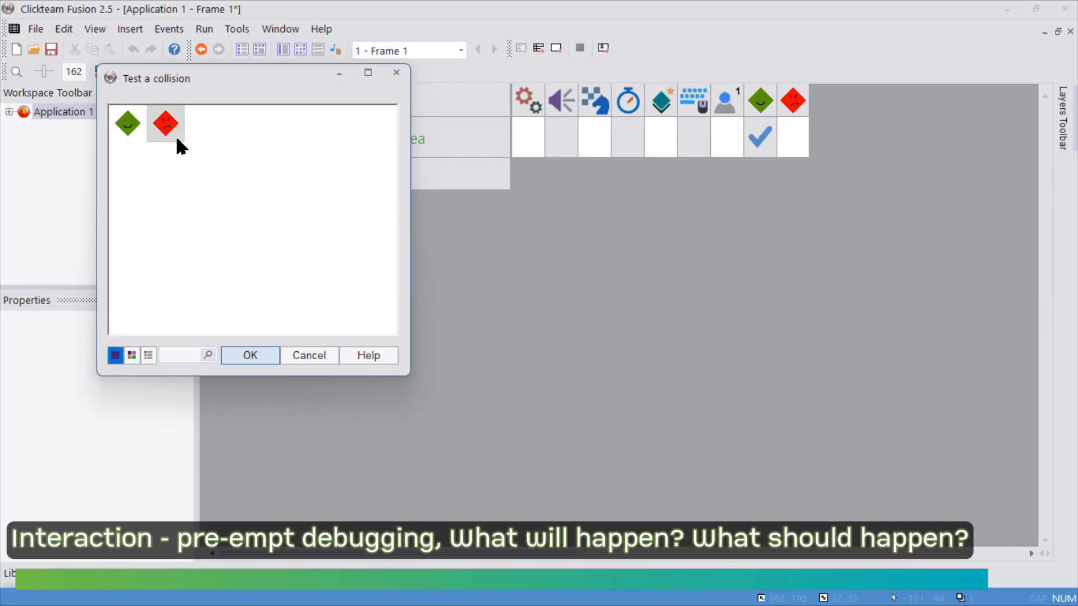
left_click(250, 356)
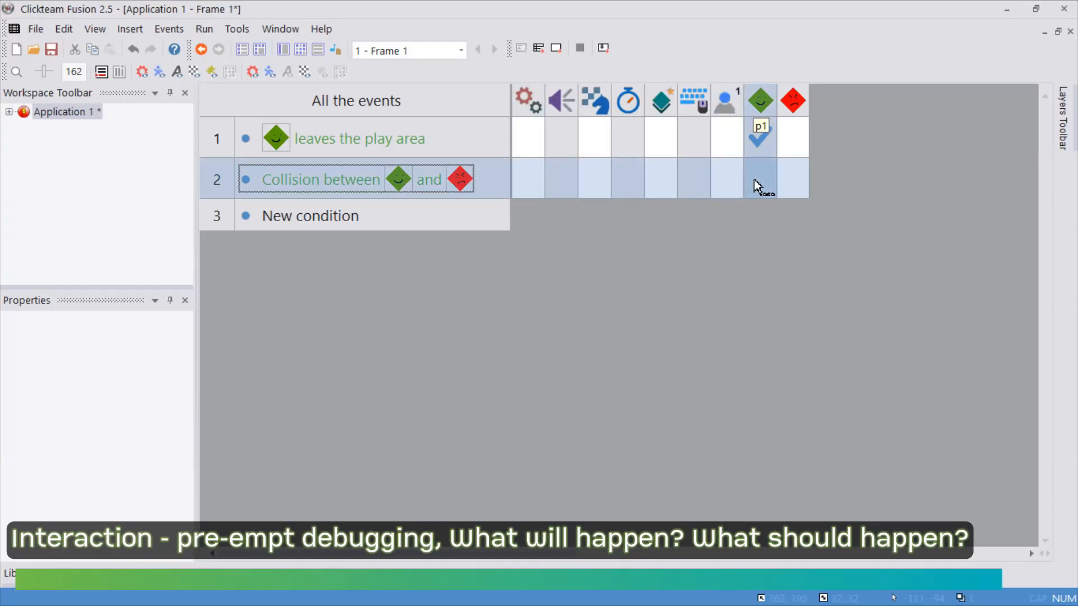
left_click(756, 185)
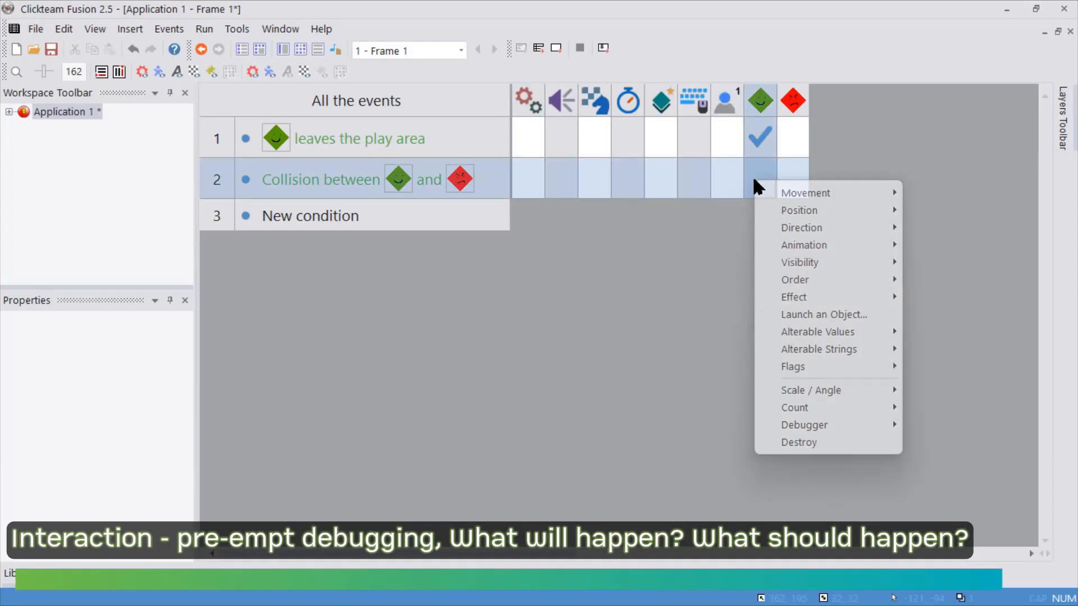
left_click(799, 442)
- Run the application, steer p1 around to test its collision with the bad object, and close the running window
left_click(204, 29)
left_click(218, 63)
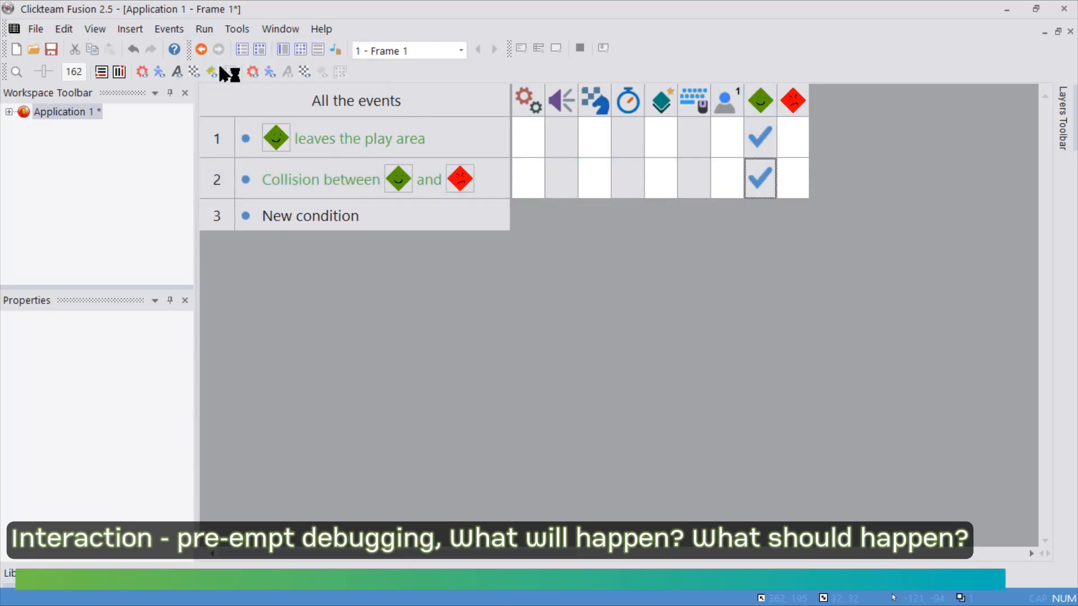
key("Up")
key("Right")
key("Down")
key("Left")
key("Up")
key("Up")
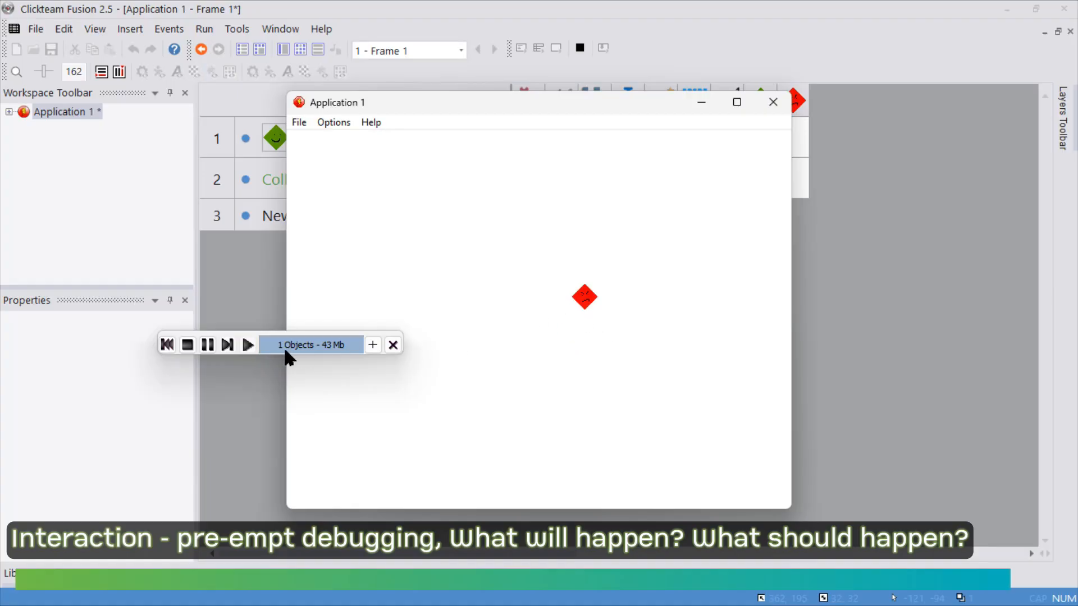
left_click(769, 105)
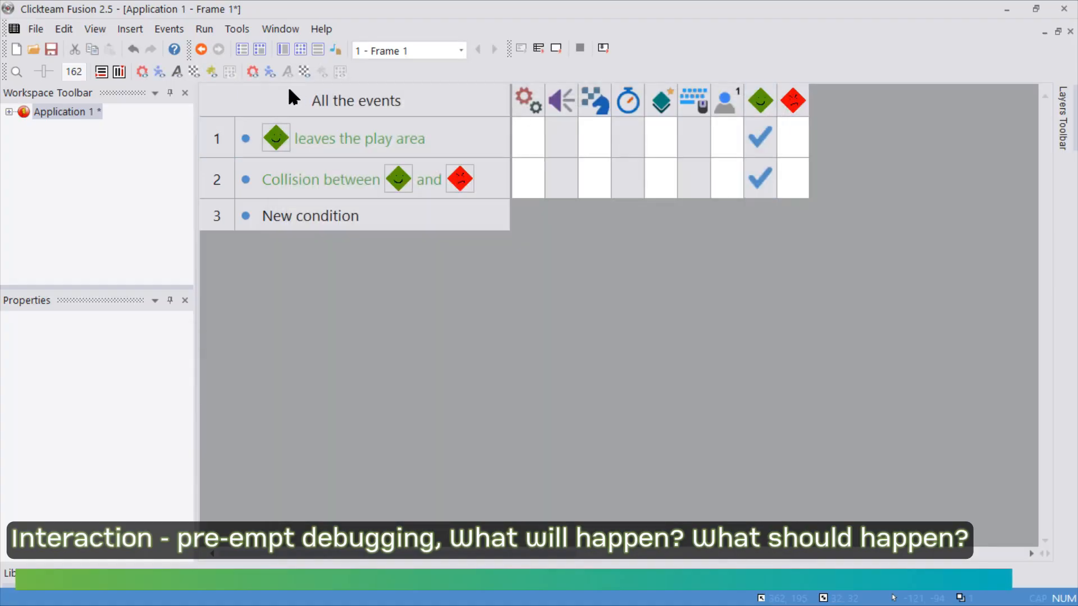